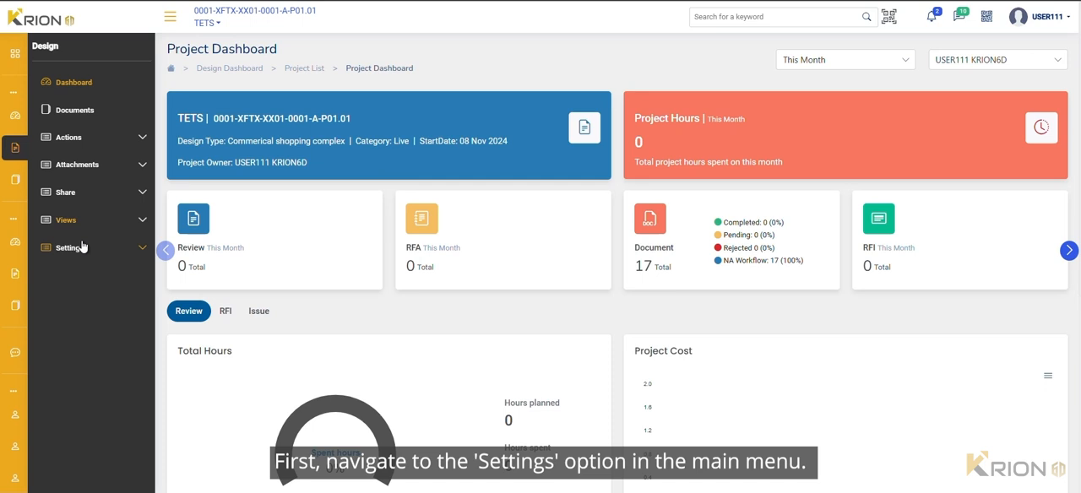
Open the form for adding a new workflow from the project's workflow settings
click(81, 253)
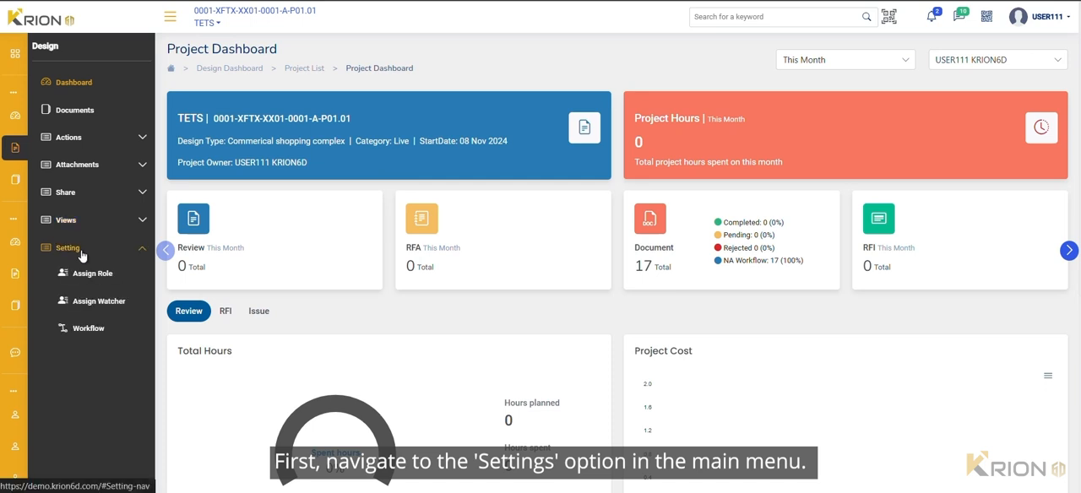
click(87, 328)
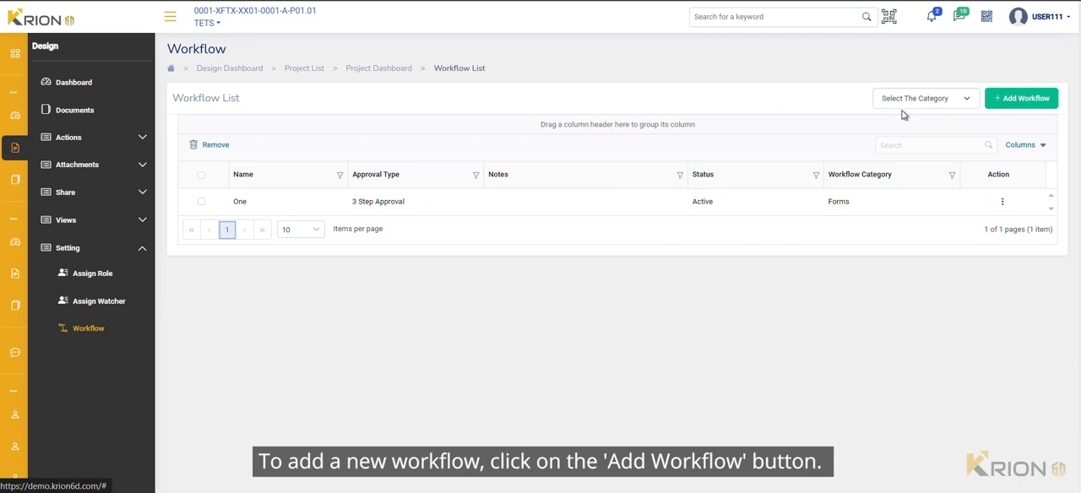
click(1022, 104)
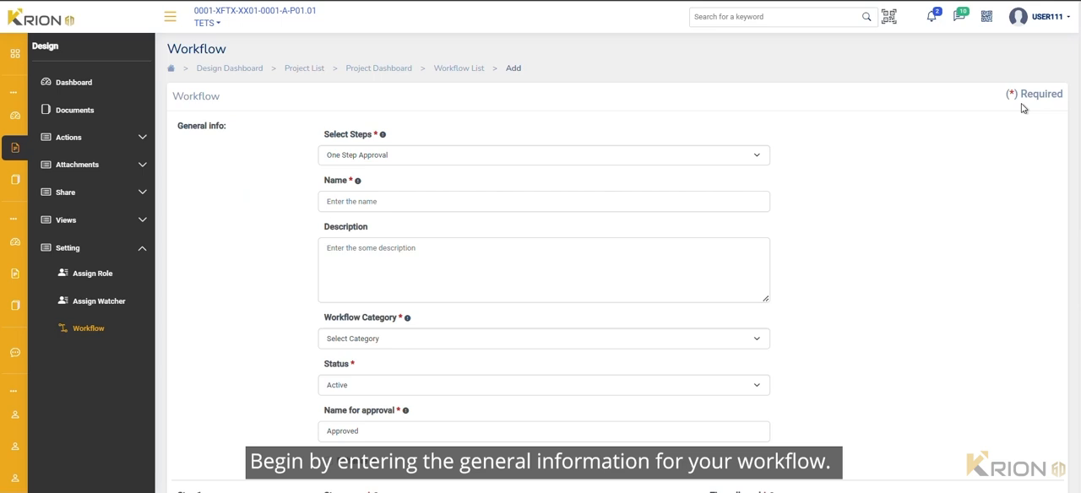
Set the workflow to Five Step Approval, name it "Drawing Review" and describe it as "Drawing Review WF"
click(737, 161)
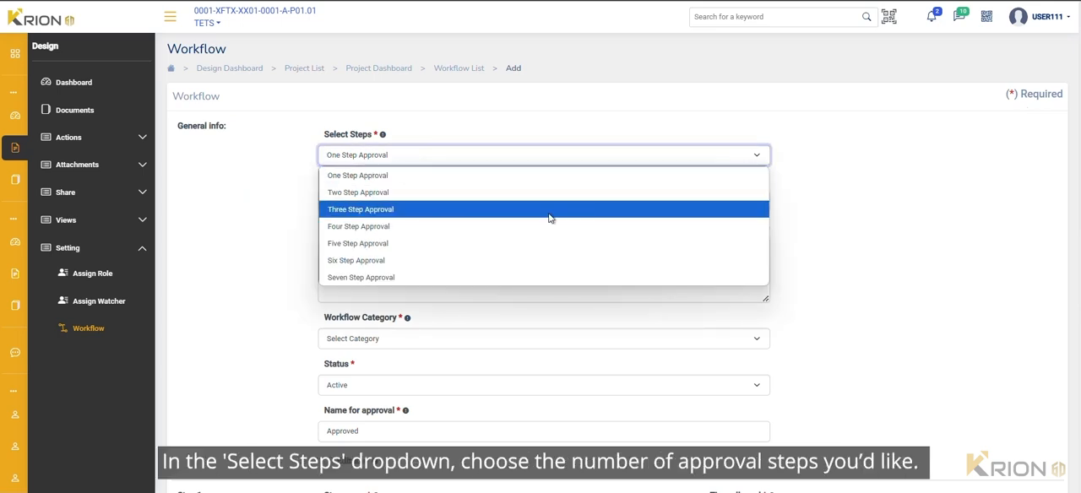
click(510, 243)
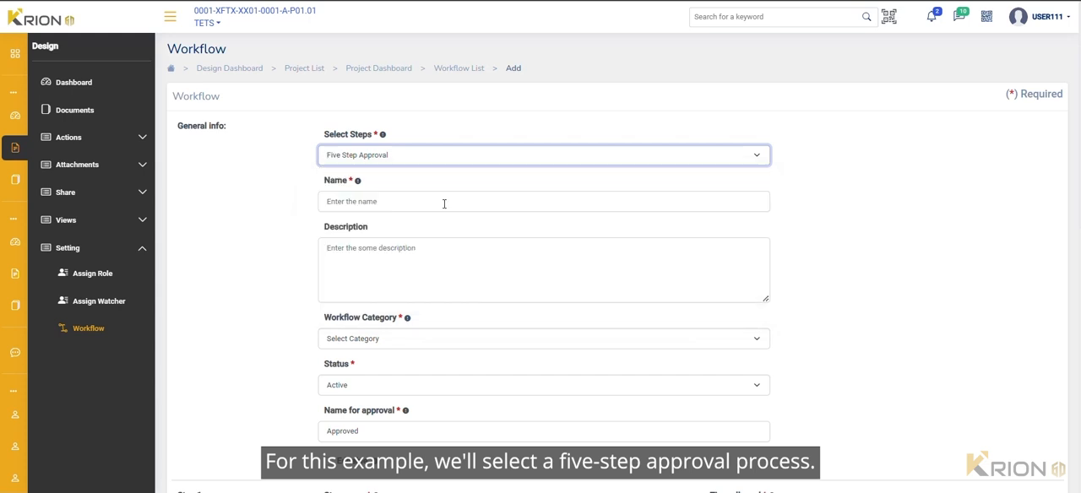
click(444, 203)
text(Drawing Review)
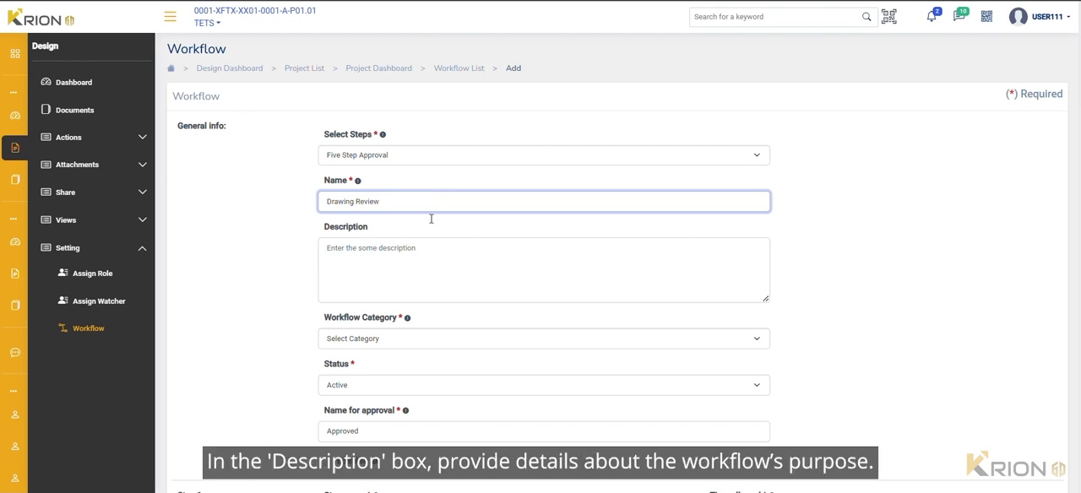
click(406, 260)
text(Drawing Review WF)
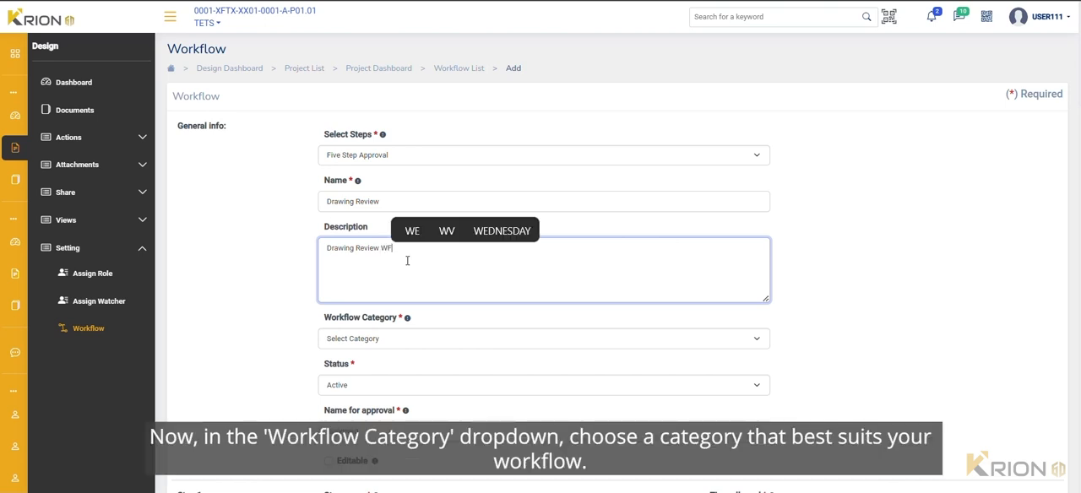
Set the workflow category to Process and its status to Active
click(380, 339)
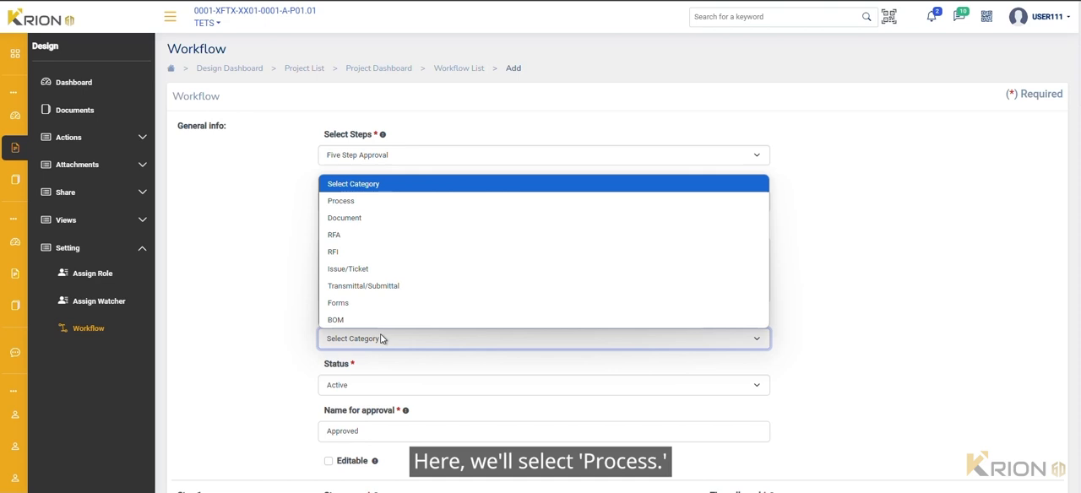
click(394, 202)
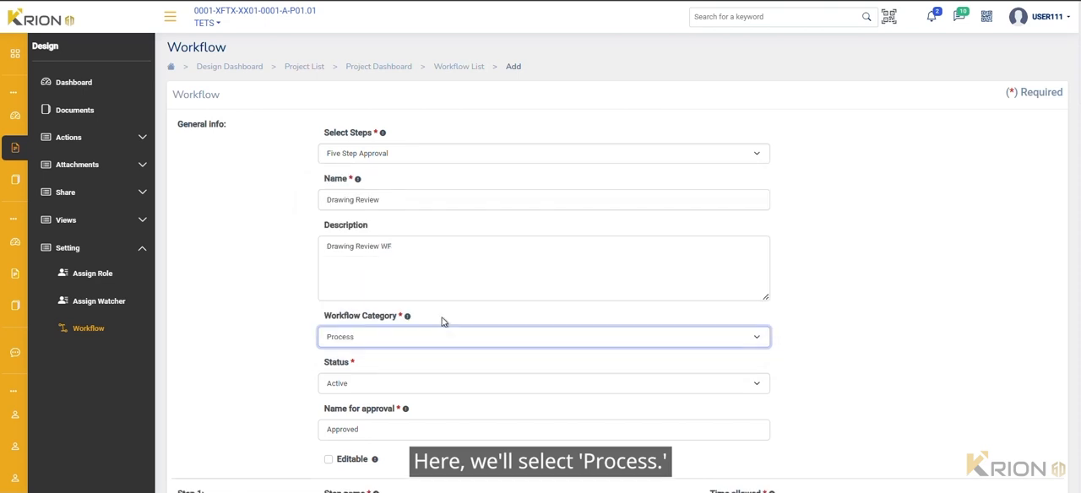
scroll(446, 319, down, 2)
click(394, 244)
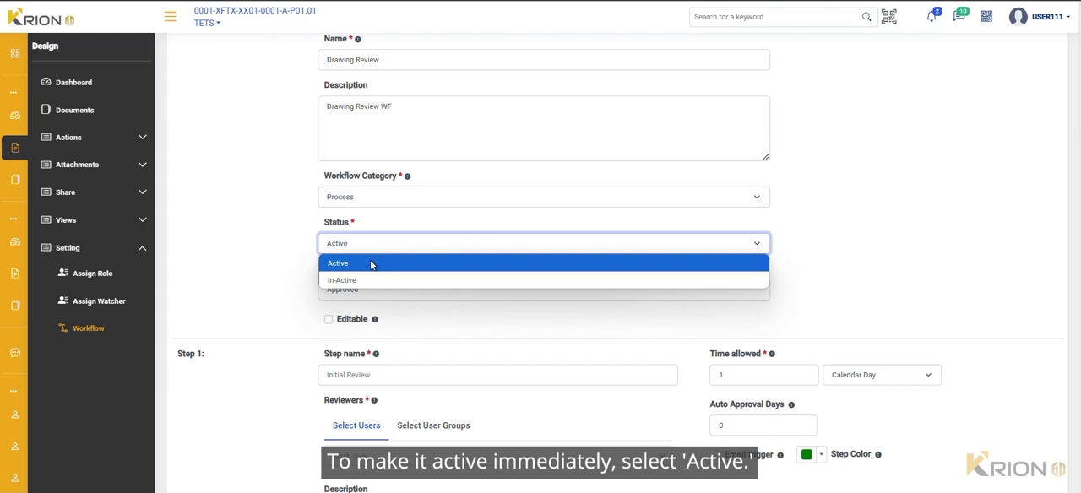
click(363, 269)
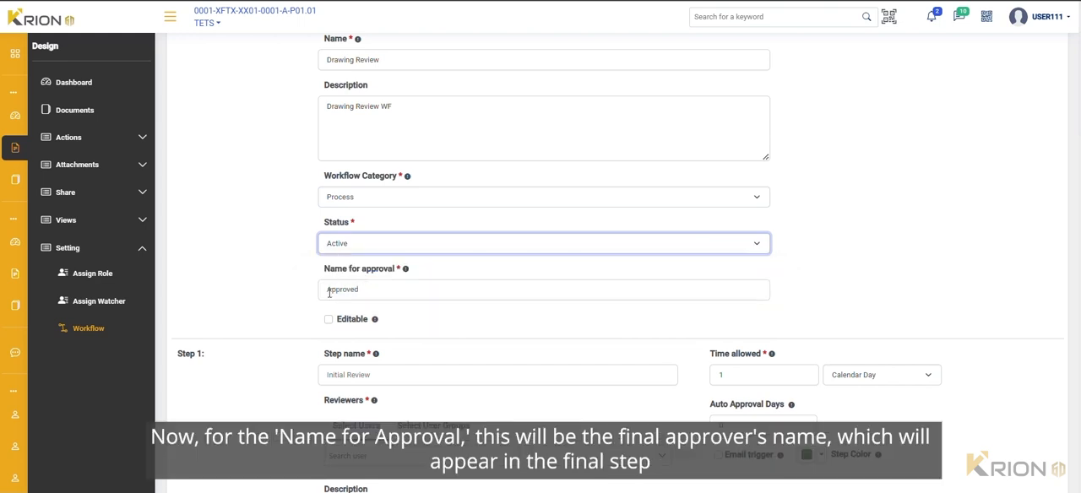
Change the name for approval to "Review Approved" and make the workflow editable
click(329, 293)
text(R)
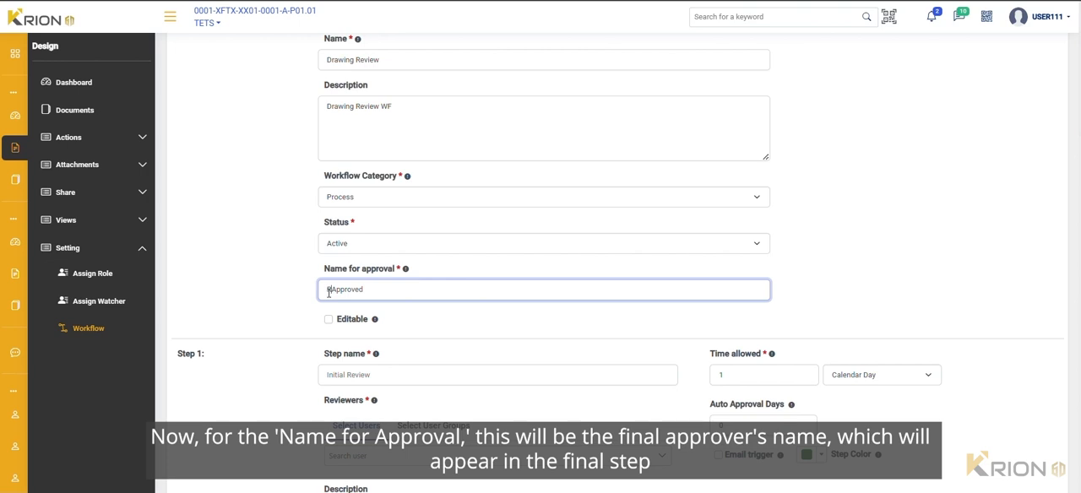
text(evie)
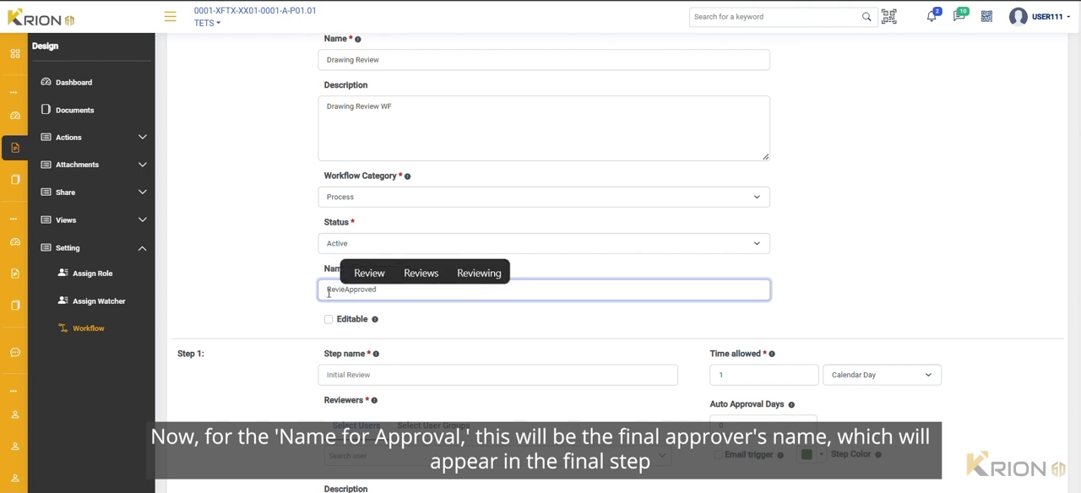
text(w)
click(306, 300)
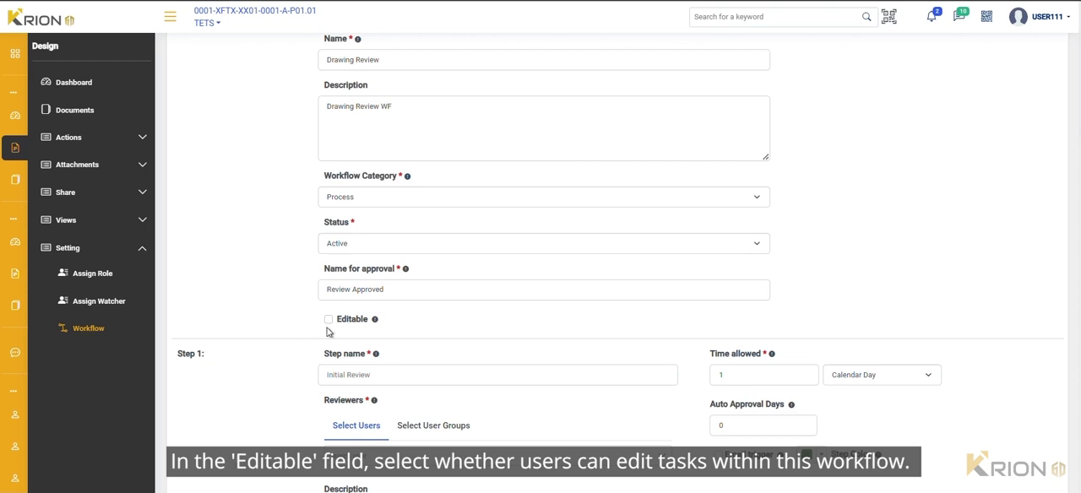
click(329, 319)
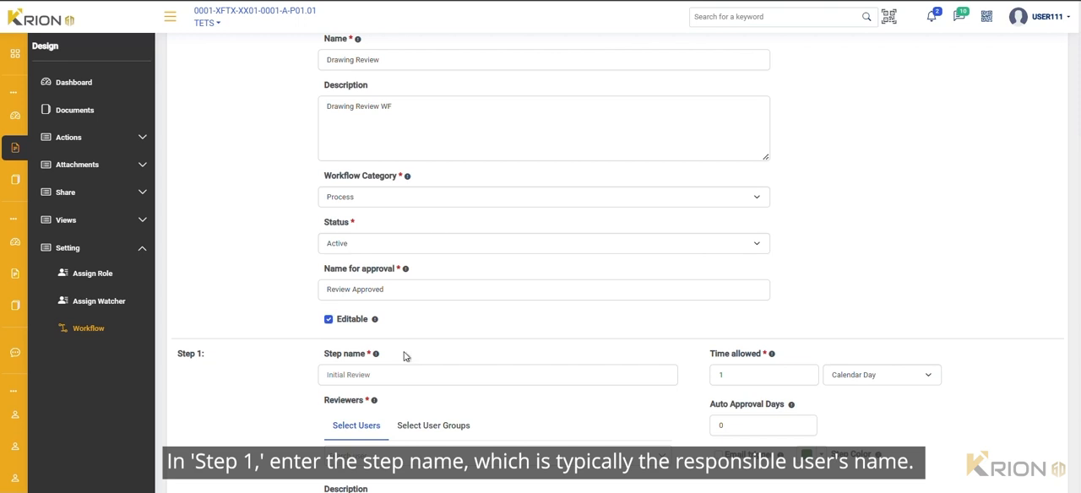
Name Step 1 "Project Supervisor" and set its time allowed to 2, counted as Working Day
click(342, 373)
text(Project Supervisor)
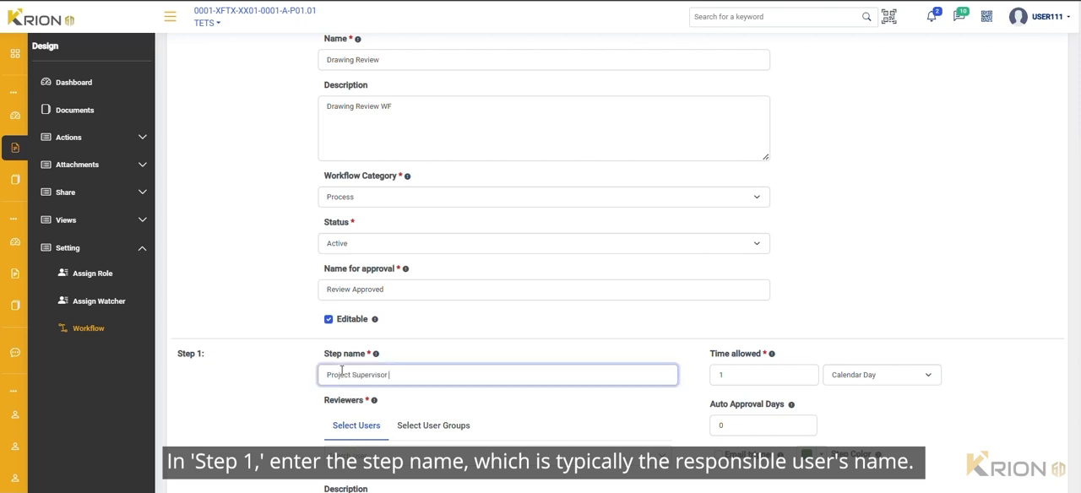
click(806, 373)
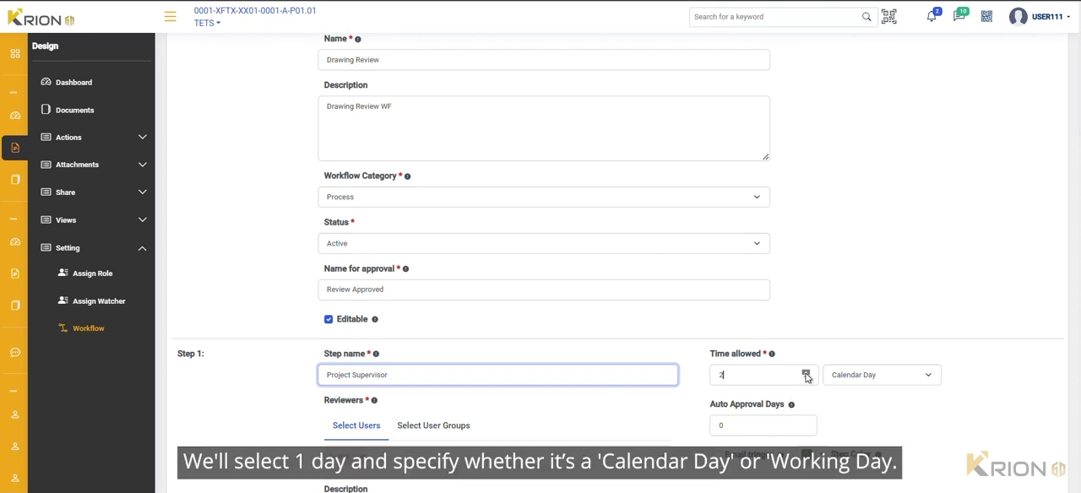
click(906, 382)
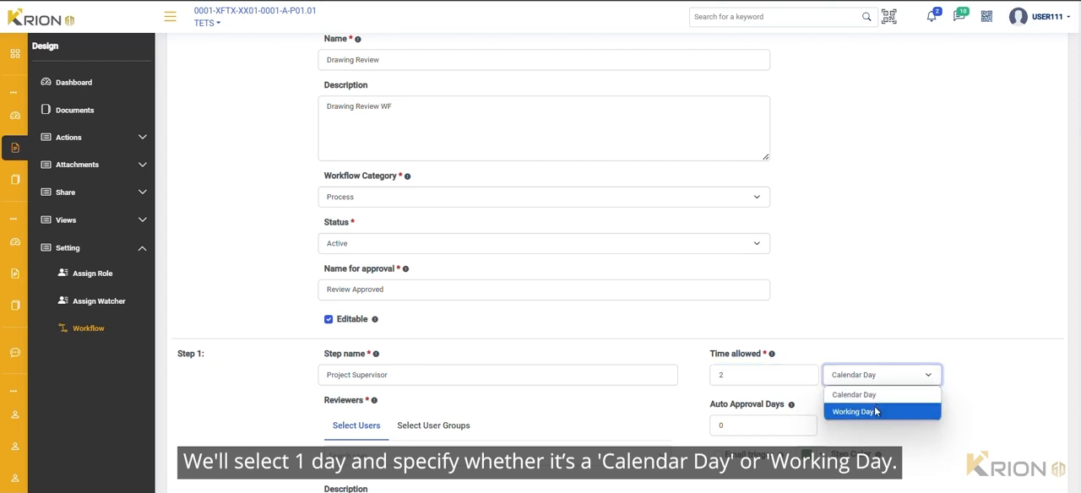
click(875, 411)
Set Step 1's auto approval days to 1 and enable its email trigger
scroll(879, 406, down, 2)
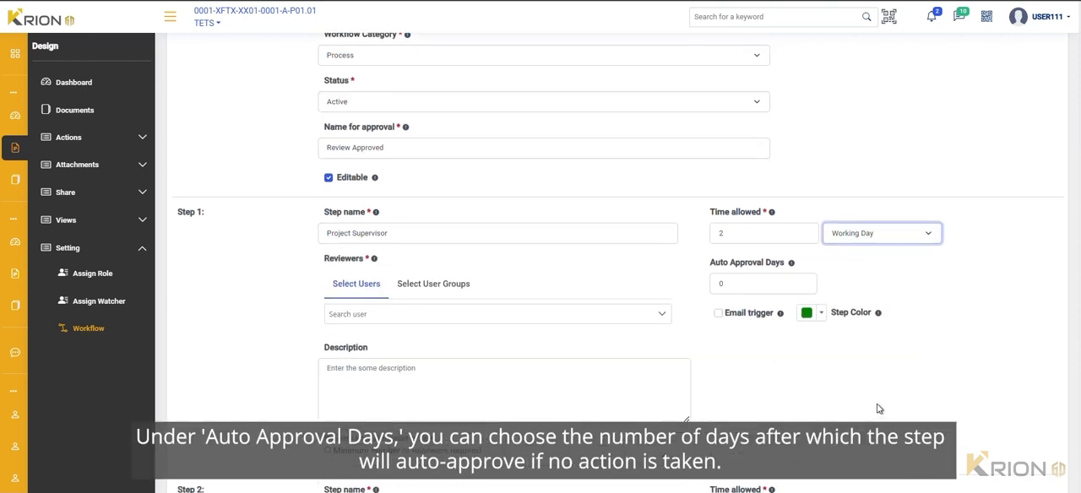
click(805, 280)
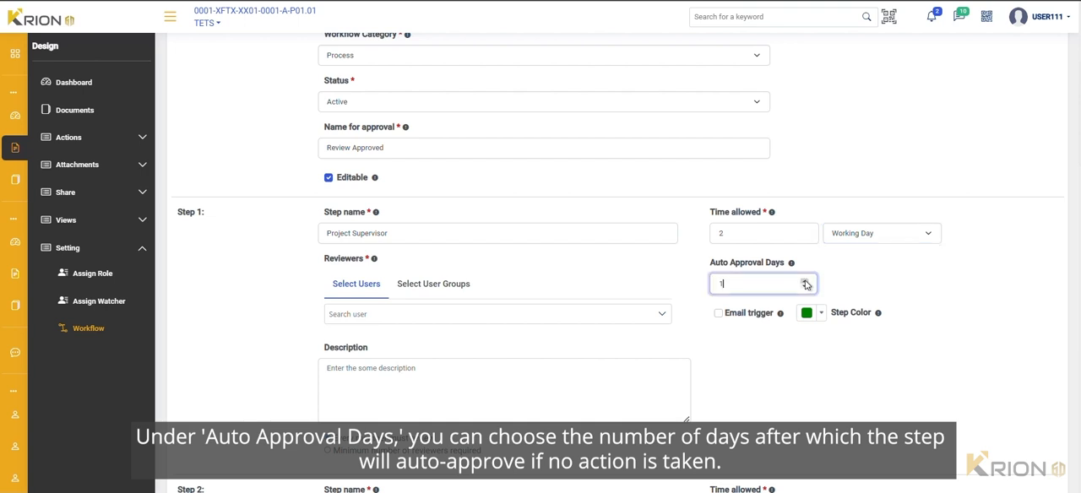
click(719, 314)
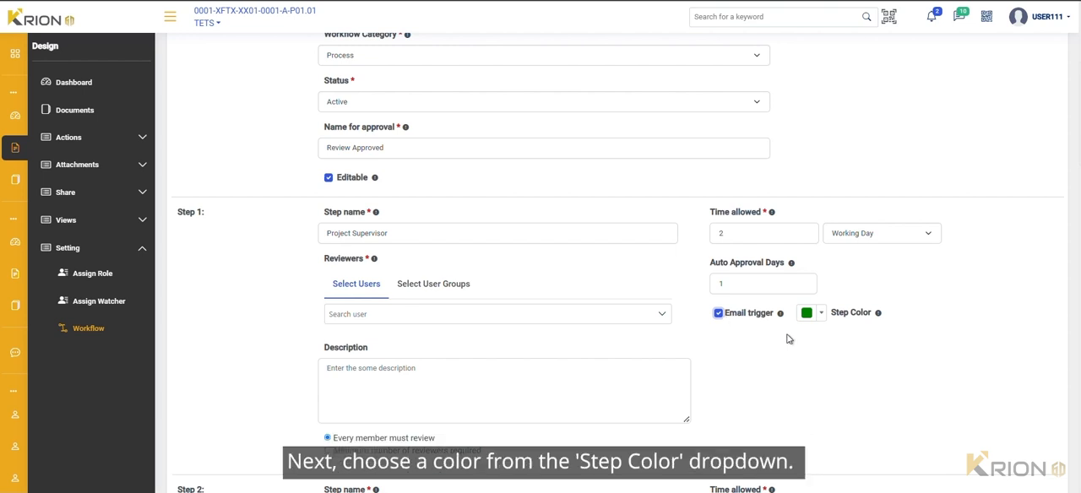
Change the step color of Step 1 to orange using the color palette
click(819, 314)
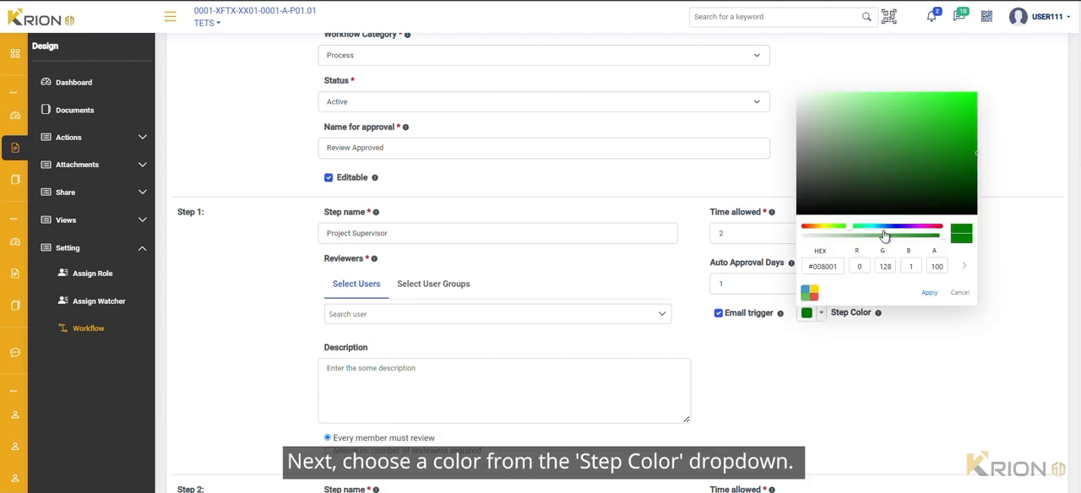
click(809, 293)
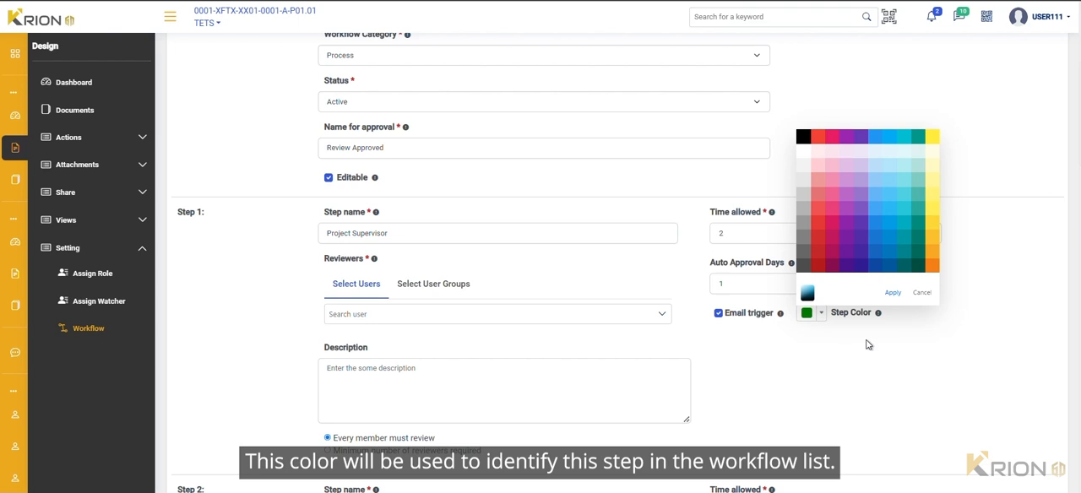
click(932, 266)
click(894, 294)
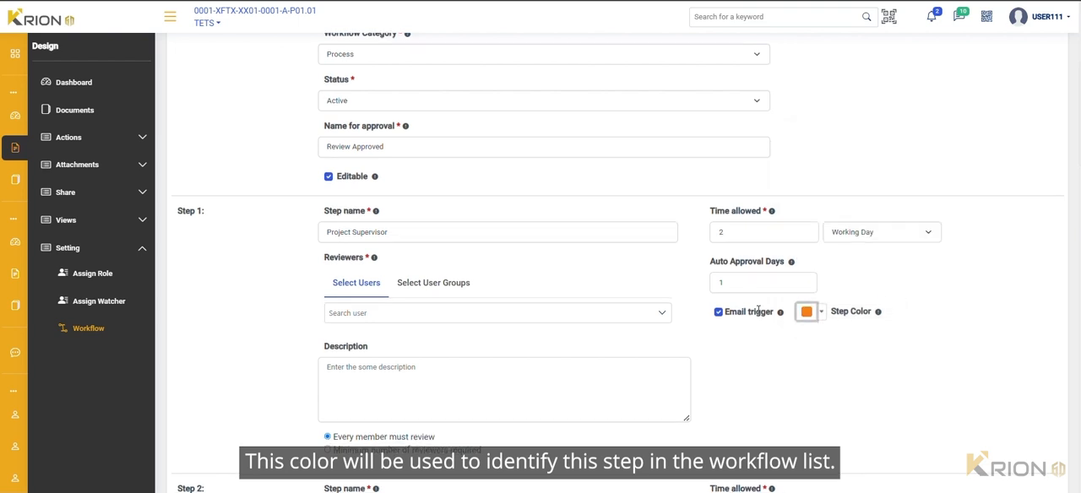
Assign the first listed user as Step 1's reviewer and enter the description "Project Supervisor Flow"
scroll(692, 283, down, 1)
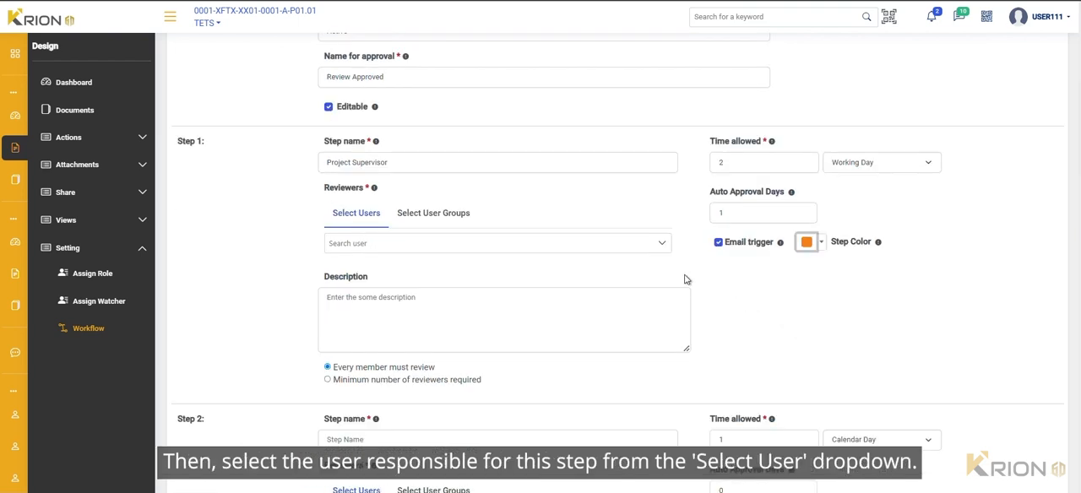
click(655, 246)
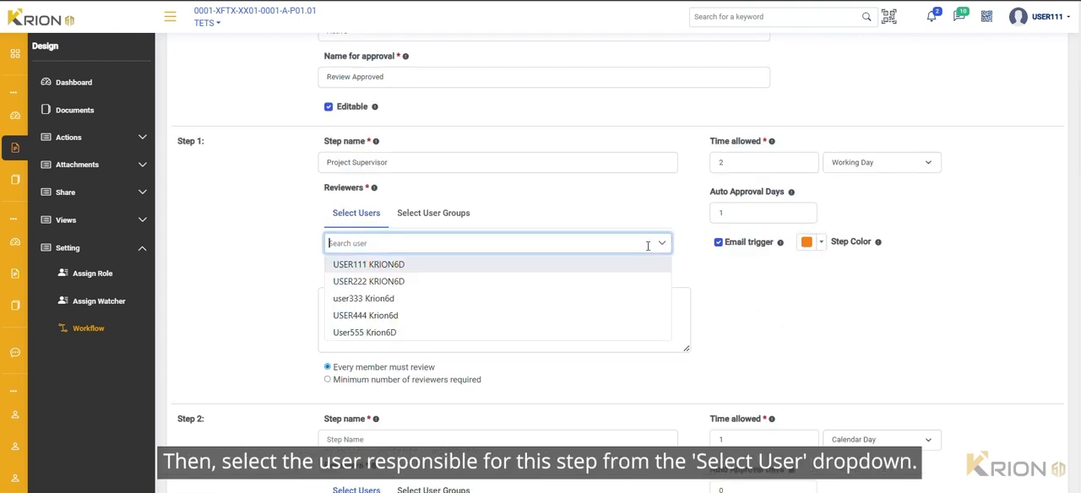
click(517, 267)
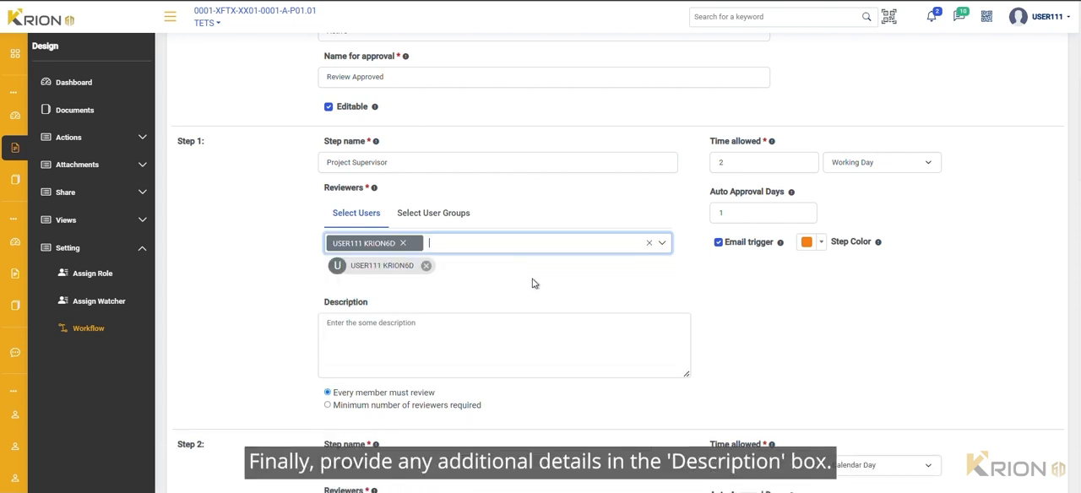
click(380, 329)
text(Project Supervisor Flow)
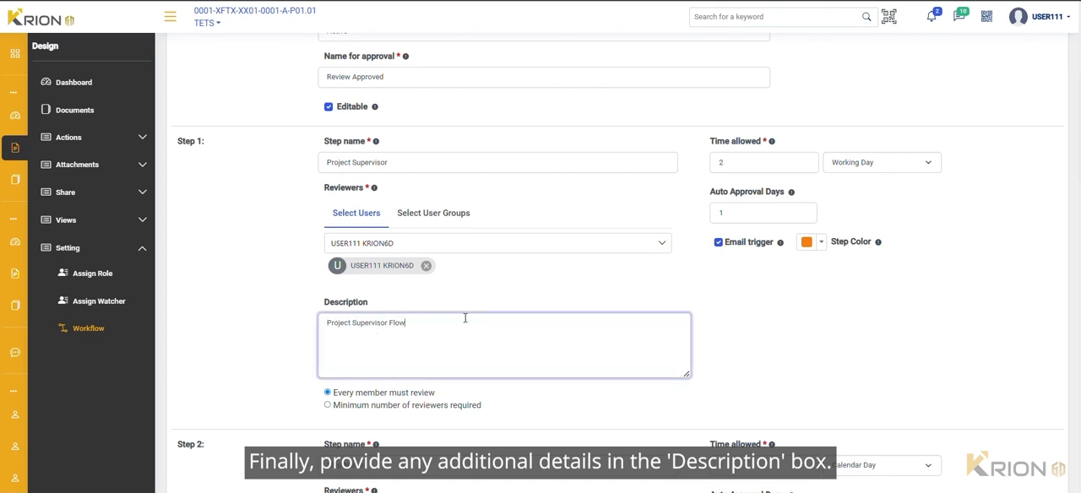
Name Step 2 of the workflow "Project Engineer"
scroll(465, 318, down, 2)
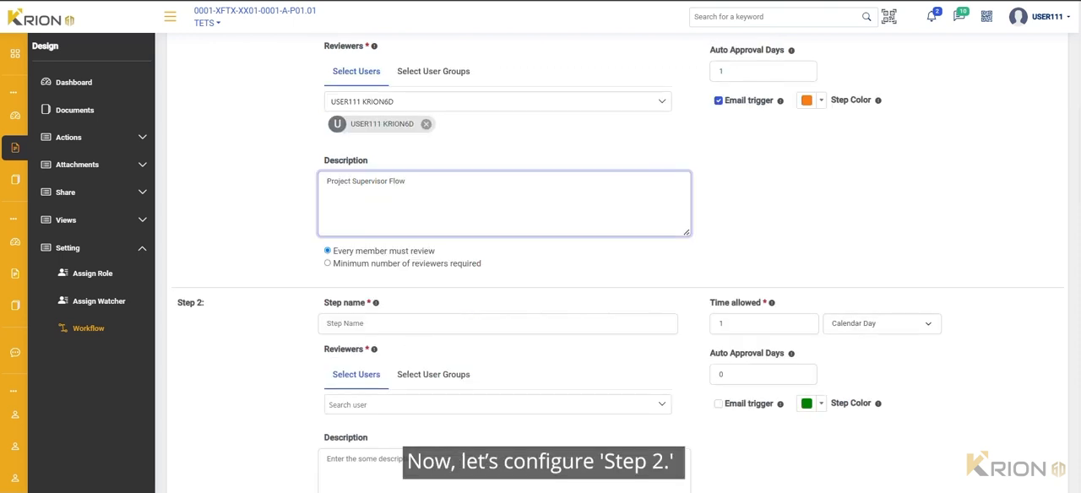
scroll(386, 249, down, 1)
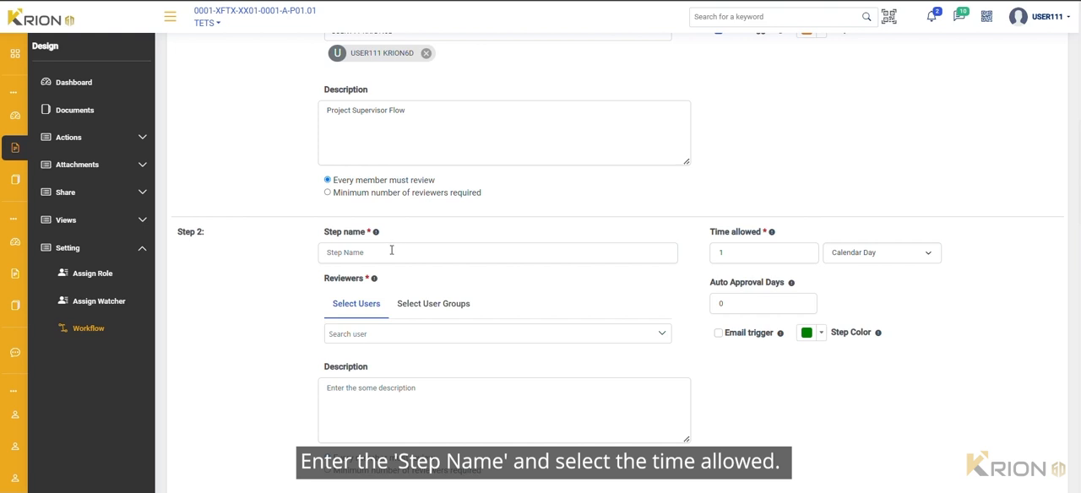
click(391, 250)
text(Project Engineer)
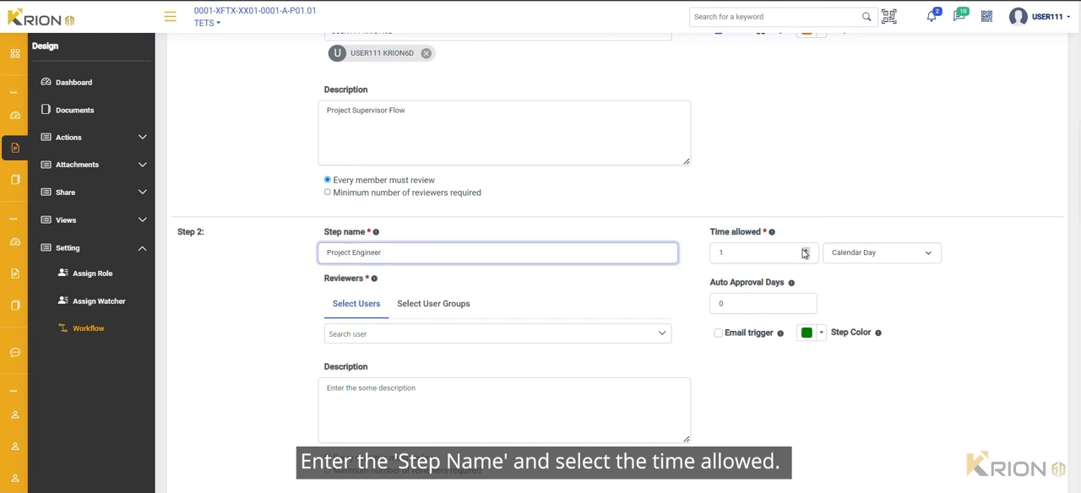
Set Step 2's time unit to Calendar Day and auto approval days to 1, and enable its email trigger
click(845, 252)
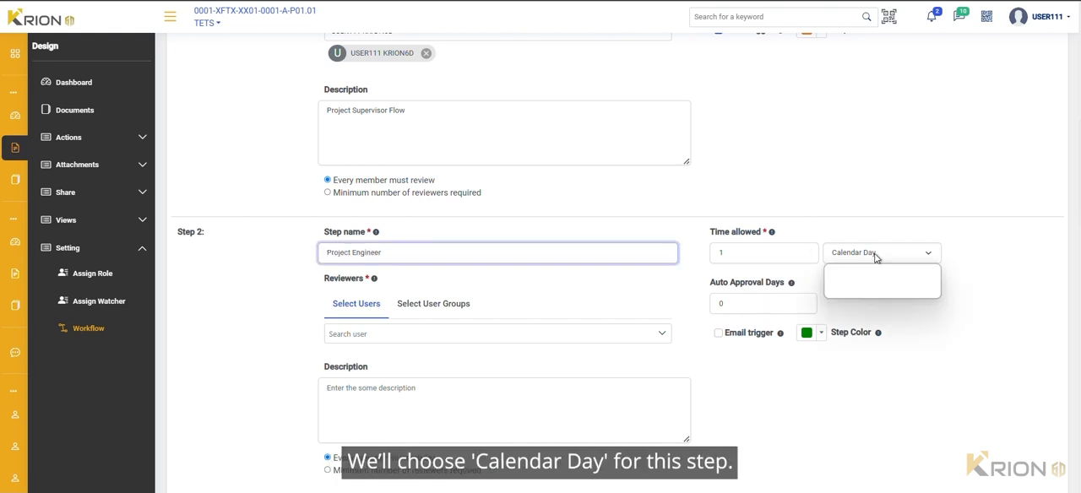
click(858, 273)
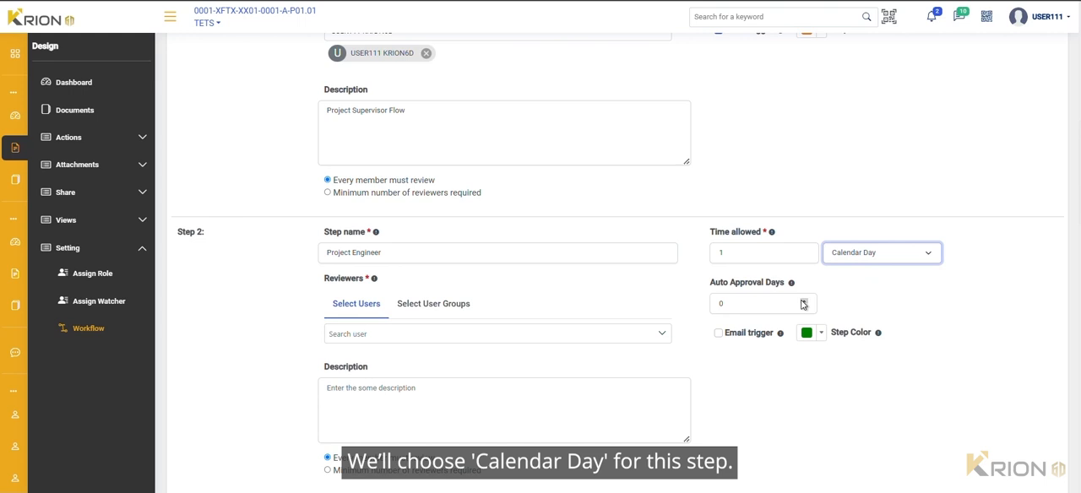
click(803, 302)
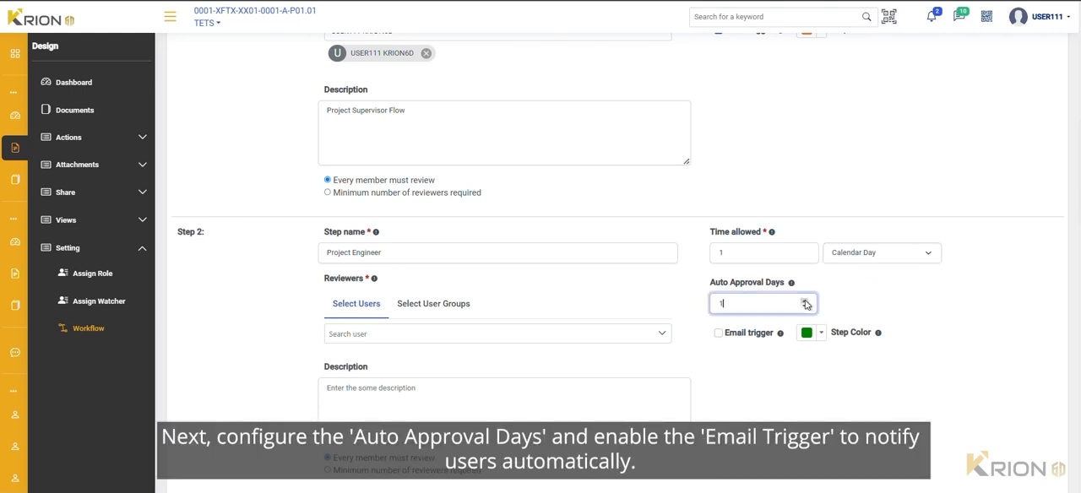
click(718, 333)
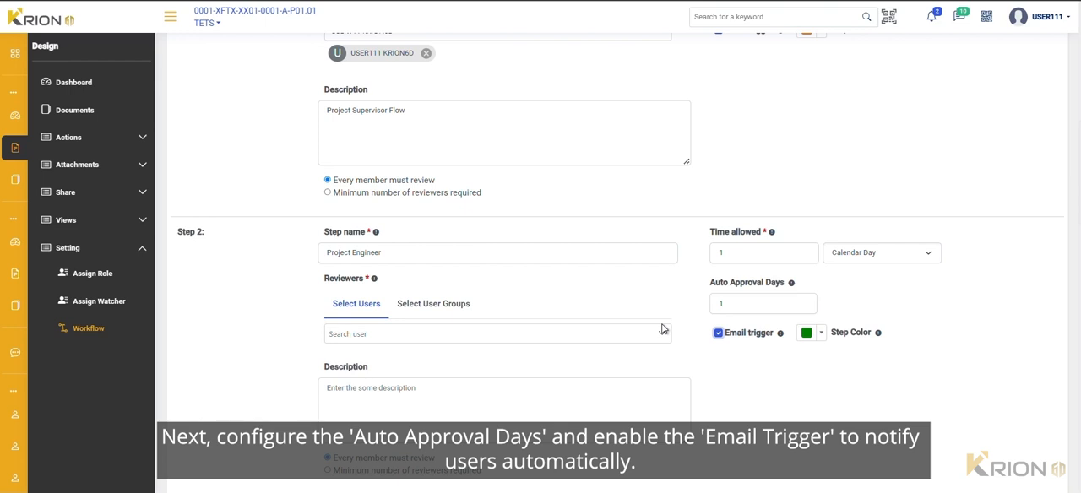
Assign the first and second listed users and the group "User Group" as Step 2's reviewers
click(605, 333)
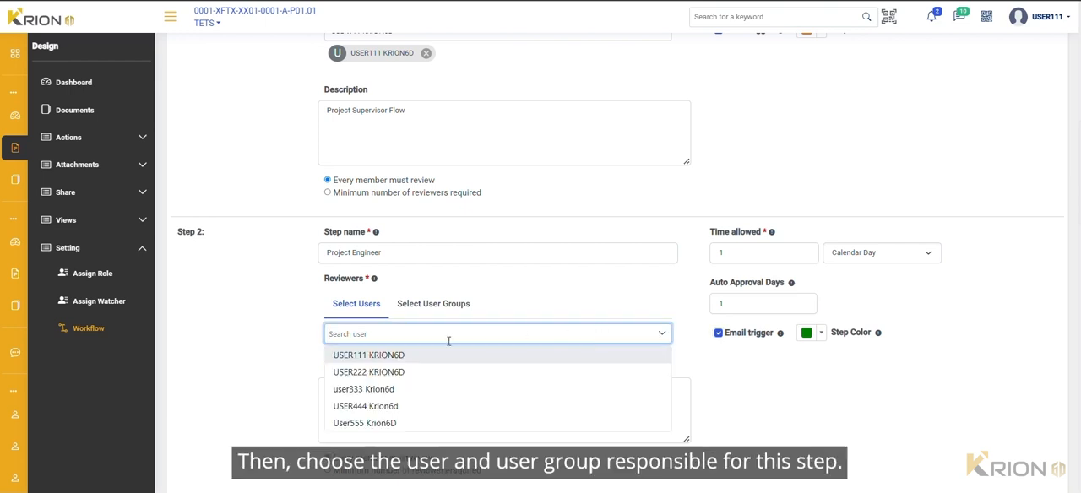
click(403, 356)
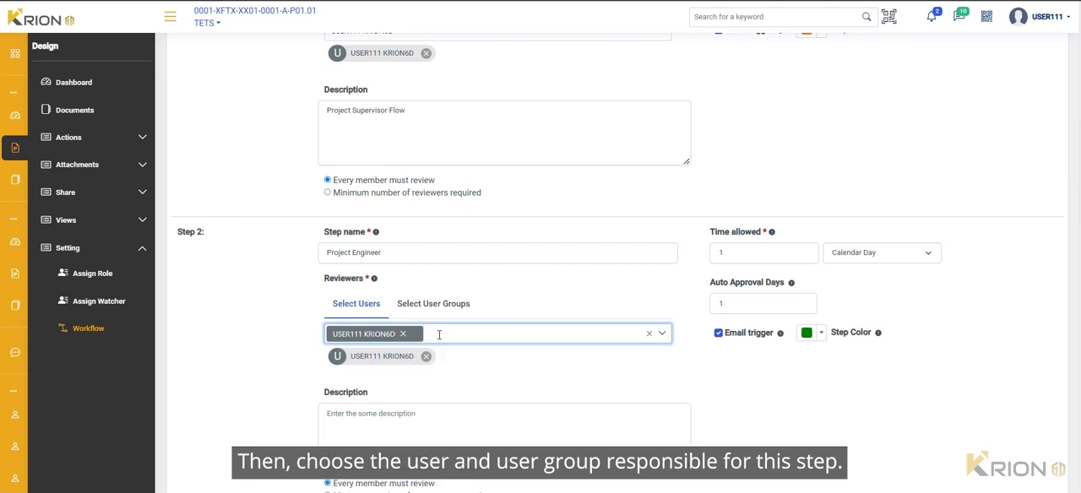
click(446, 303)
click(446, 334)
click(397, 356)
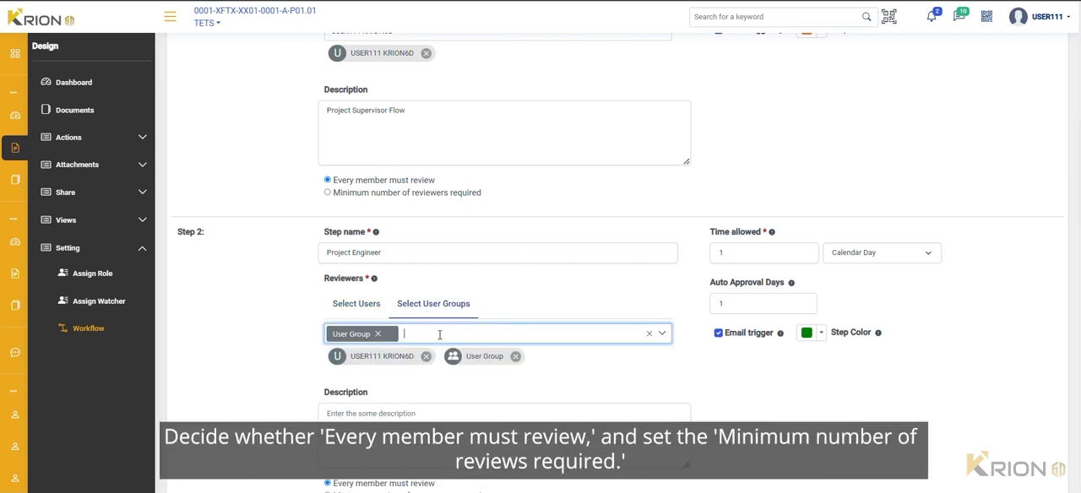
click(356, 306)
click(372, 336)
click(386, 366)
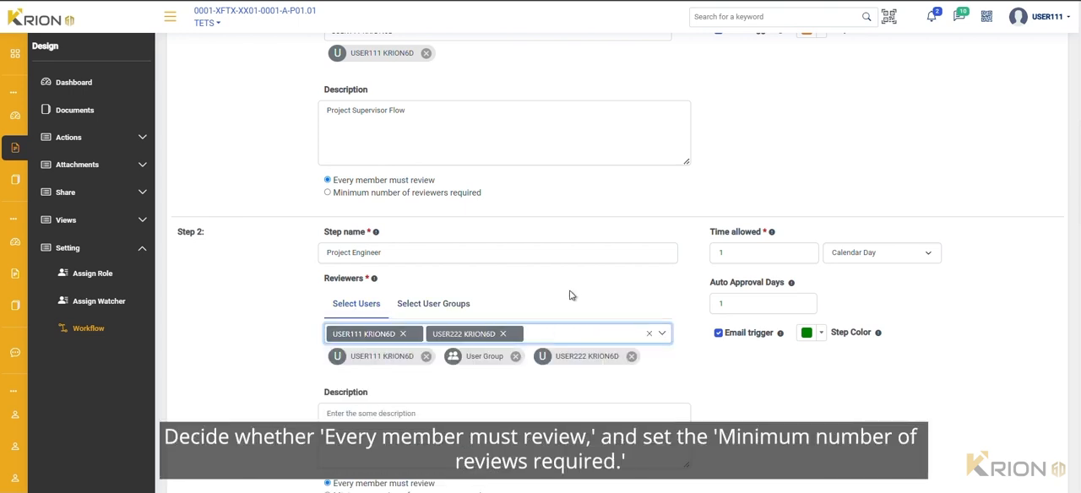
Require a minimum number of reviewers for Step 2 and set its approval limit to 1
scroll(570, 295, down, 2)
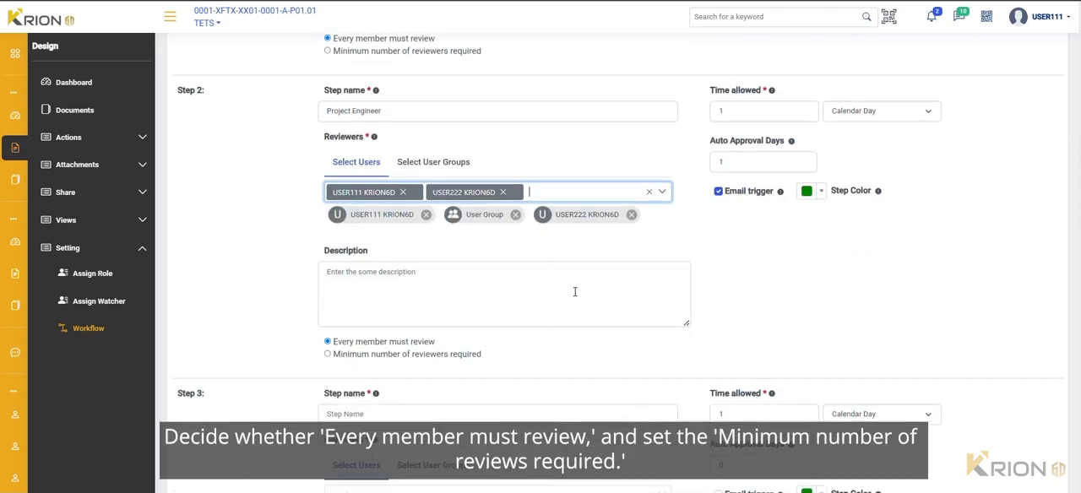
click(393, 359)
click(366, 406)
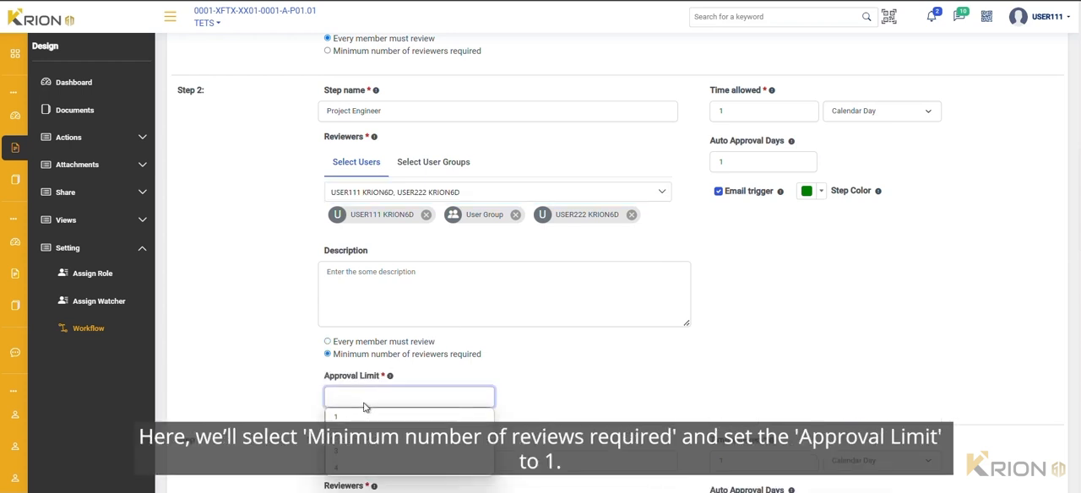
click(351, 421)
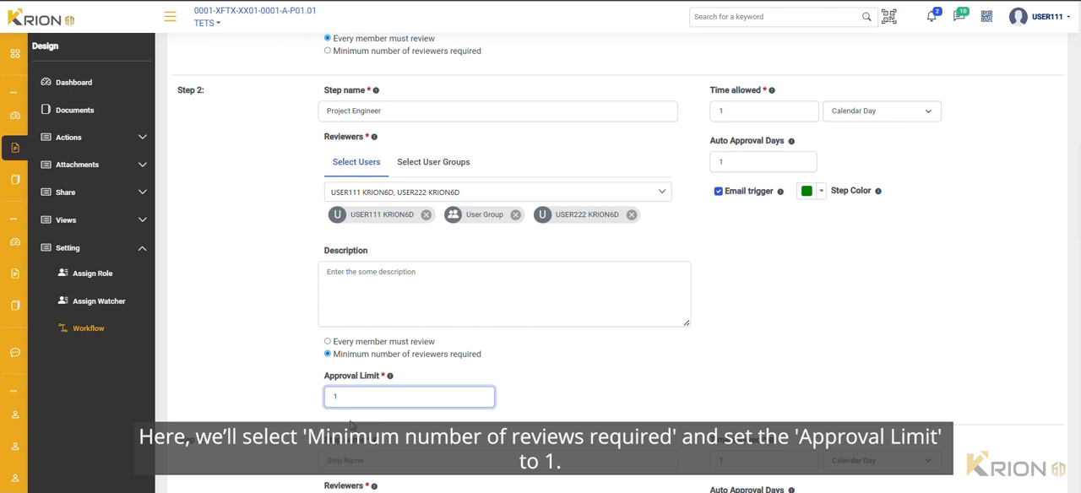
Name Step 3 of the workflow "Project Manager"
scroll(482, 348, down, 2)
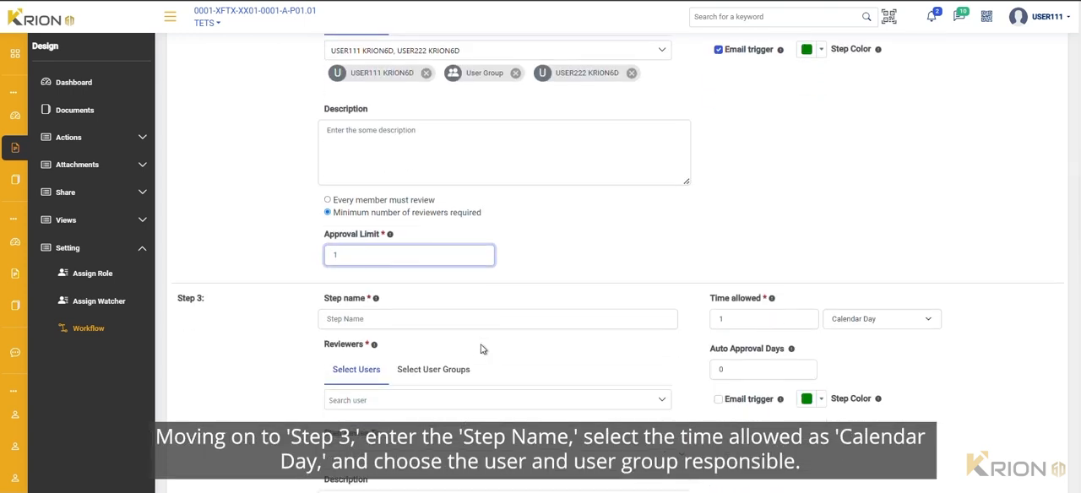
scroll(482, 349, down, 1)
click(449, 246)
text(Project Manager)
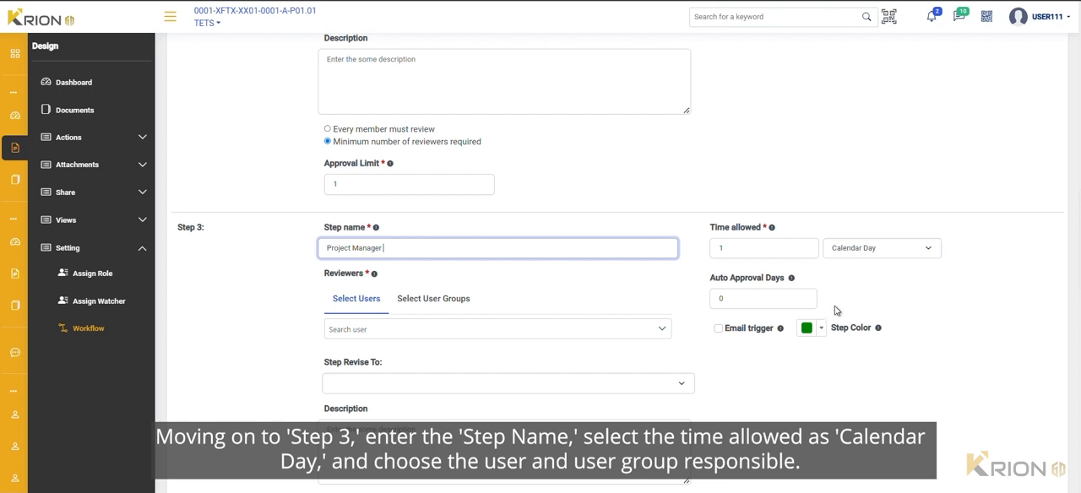
Assign the third listed user and the group "User Group" as Step 3's reviewers
click(599, 331)
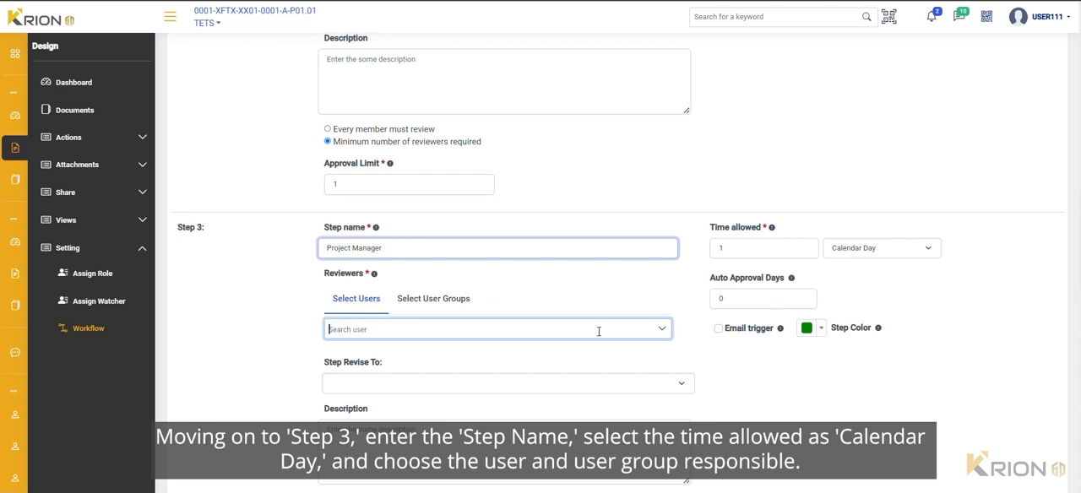
click(423, 381)
scroll(450, 330, down, 1)
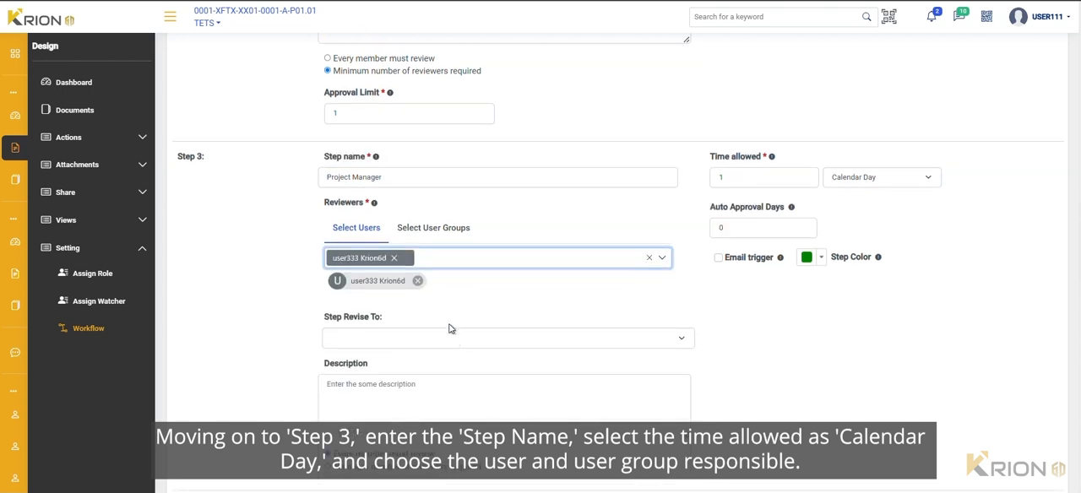
click(425, 227)
click(407, 259)
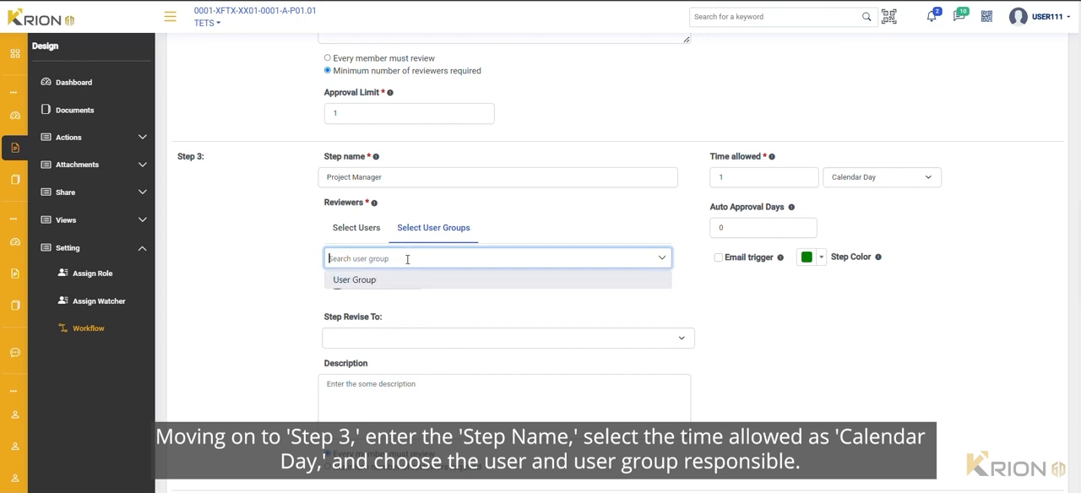
click(355, 280)
Set Step 3 to revise back to step 1
scroll(422, 253, down, 2)
click(424, 203)
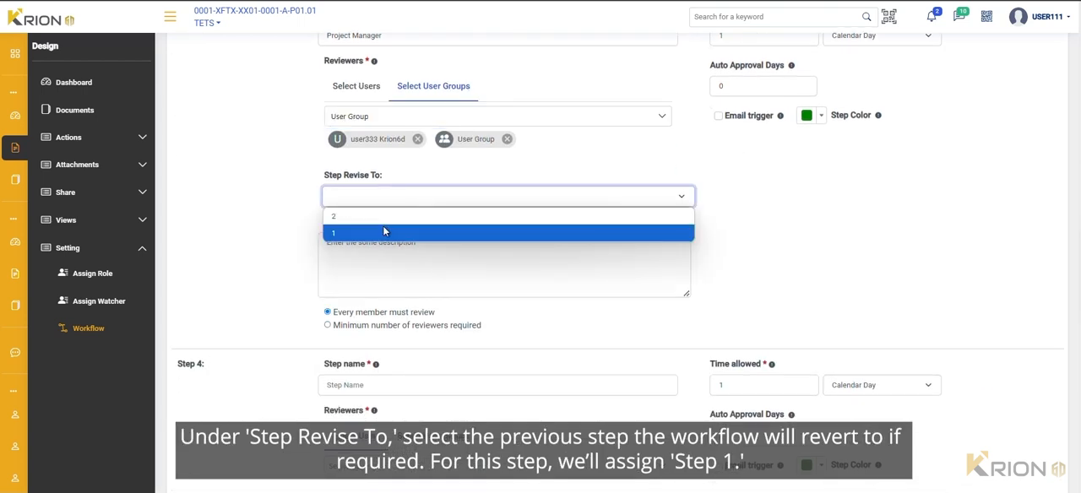
click(383, 230)
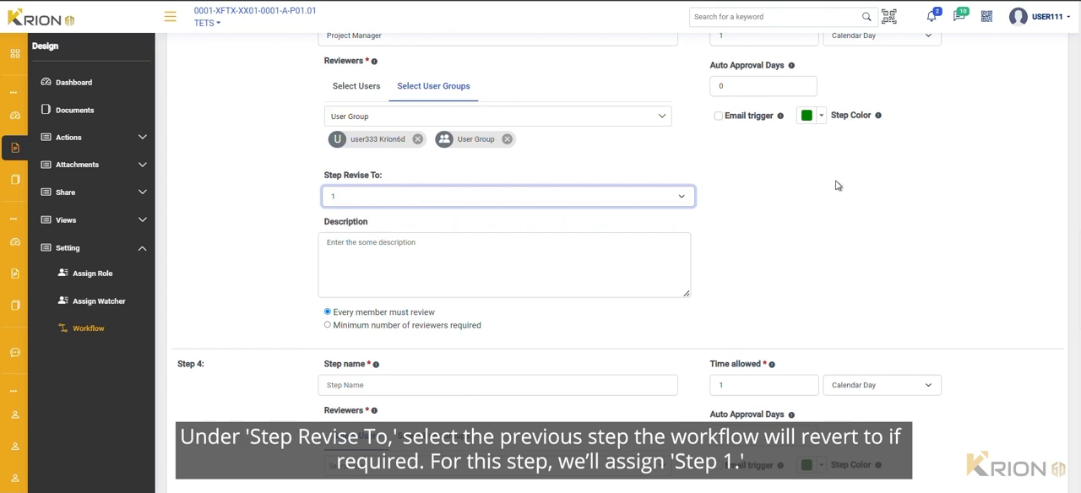
Enable Step 3's email trigger and change its step color to dark red using the color palette
click(718, 115)
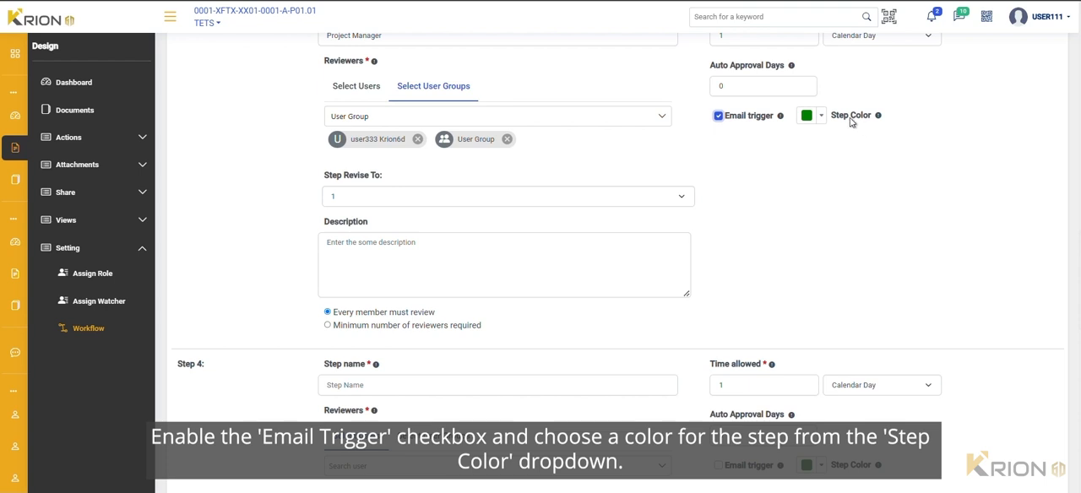
click(821, 116)
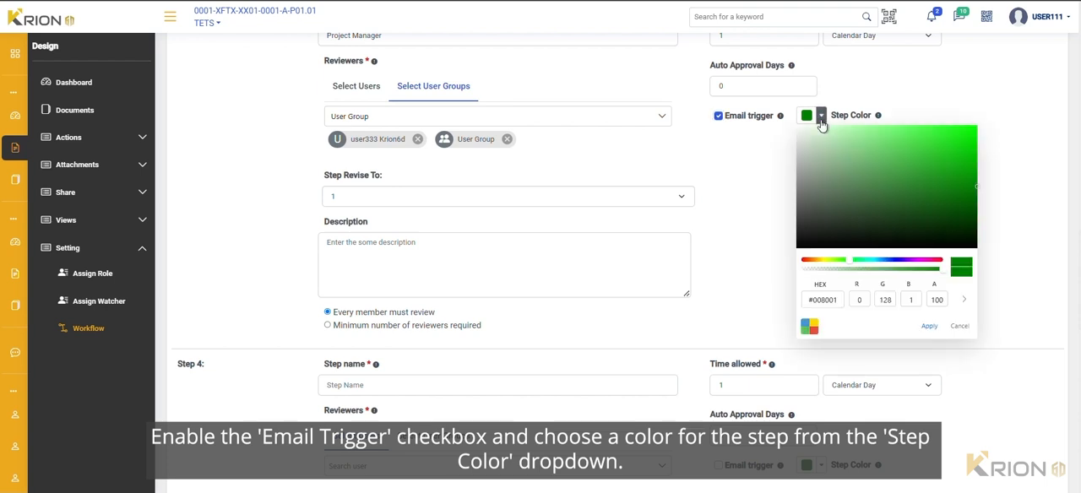
click(809, 326)
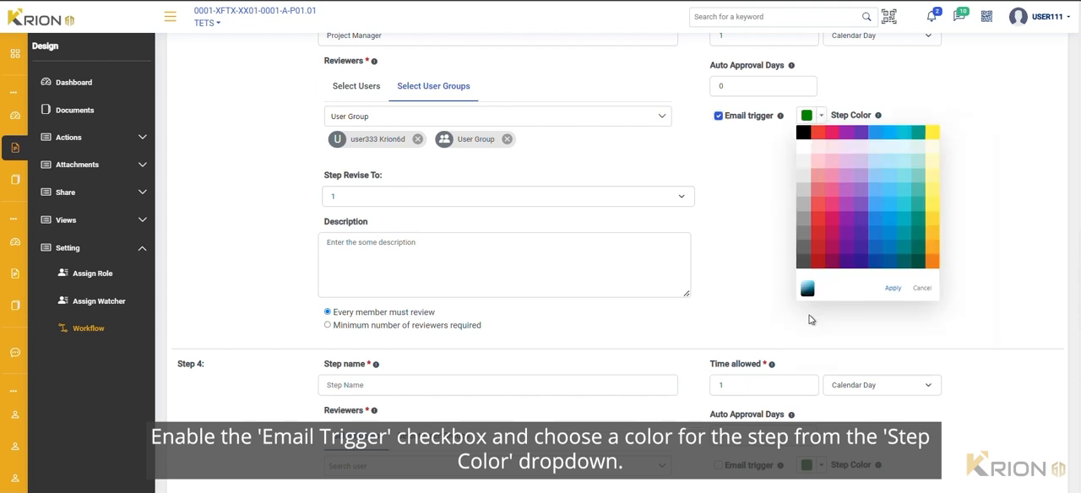
click(829, 249)
click(892, 288)
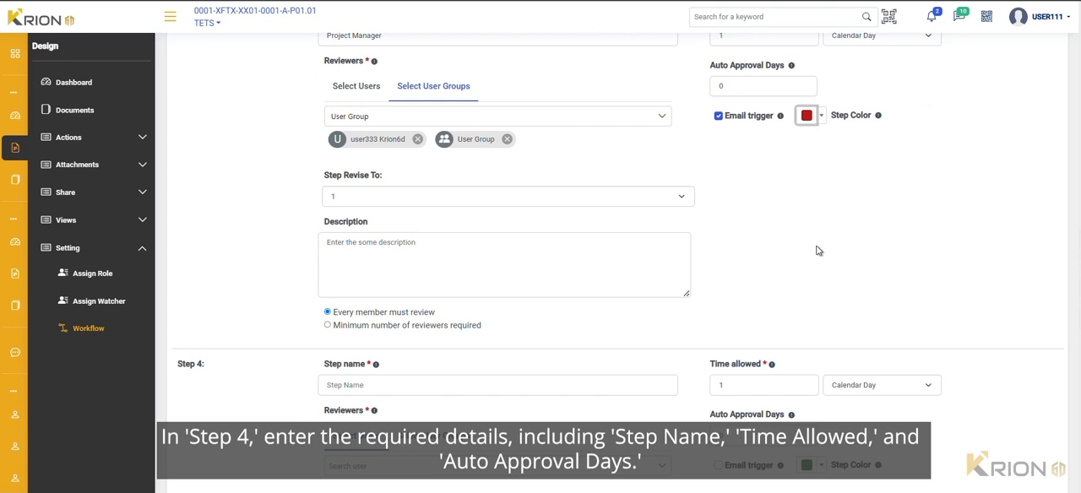
Name Step 4 of the workflow "Project Approval" and enable its email trigger
scroll(817, 251, down, 2)
click(369, 245)
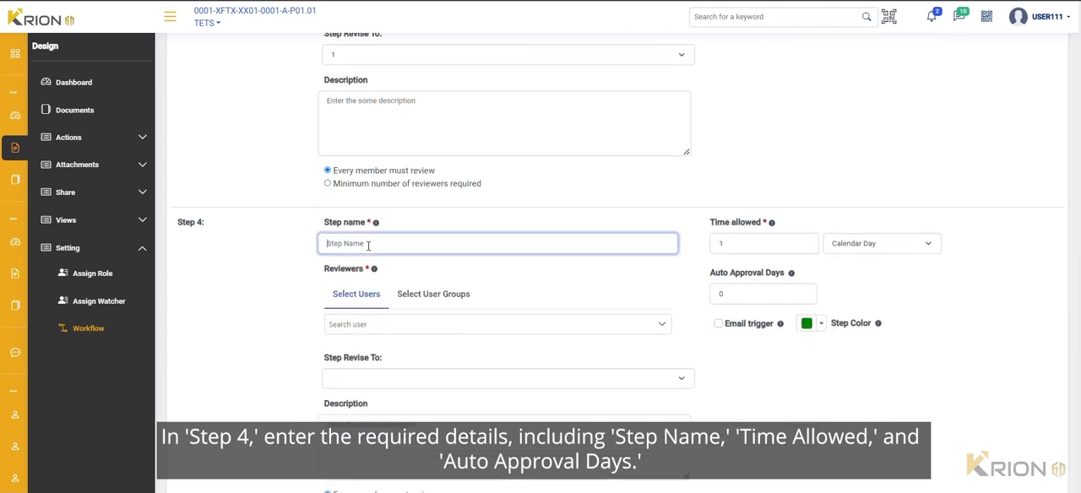
text(Project Approval)
click(718, 324)
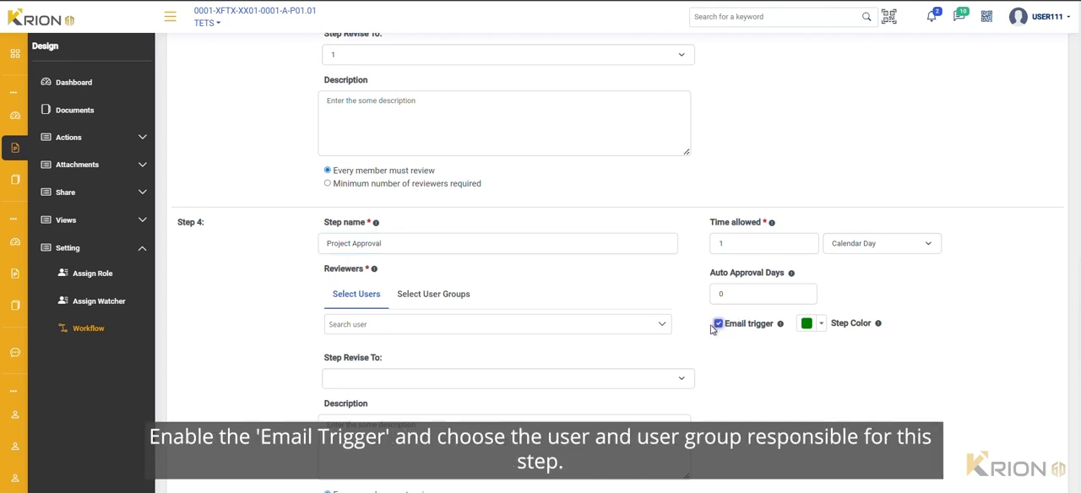
Assign the fourth listed user and the group "User Group" as Step 4's reviewers
click(422, 321)
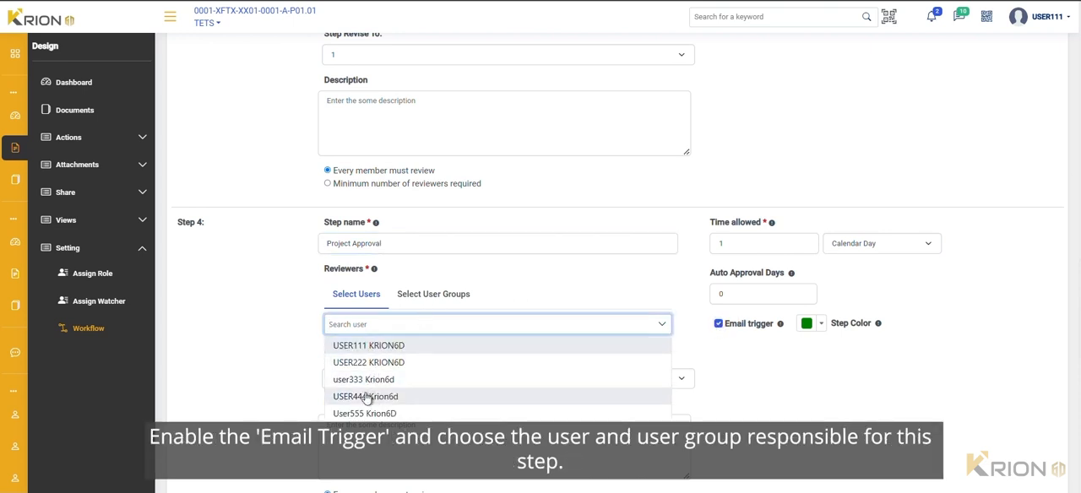
click(366, 397)
scroll(473, 319, down, 1)
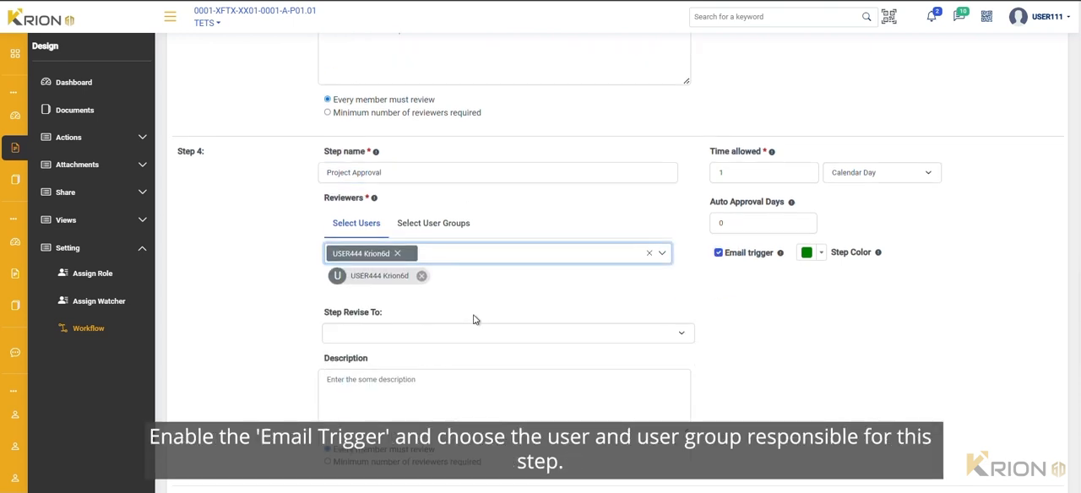
click(441, 224)
click(438, 251)
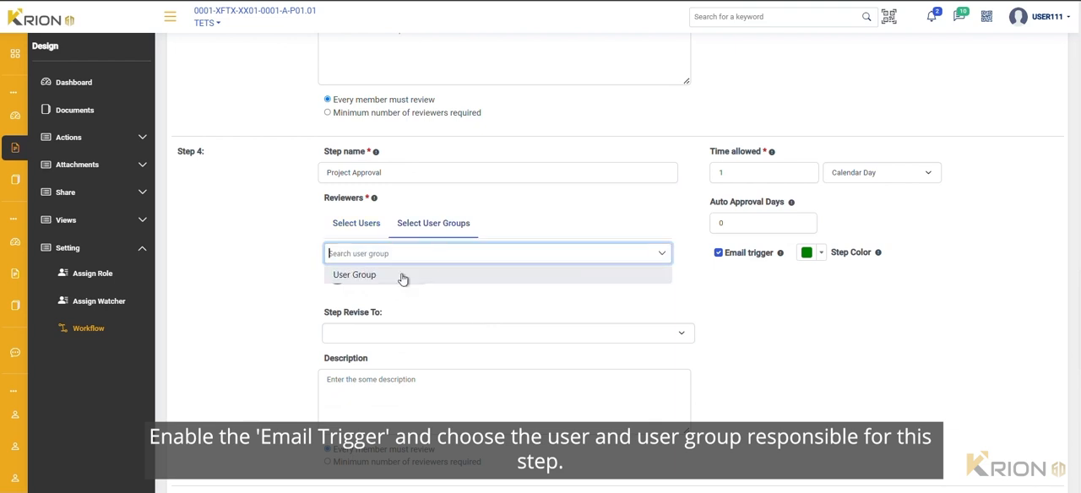
click(403, 275)
Set Step 4 to revise back to step 2
scroll(393, 316, down, 1)
click(394, 262)
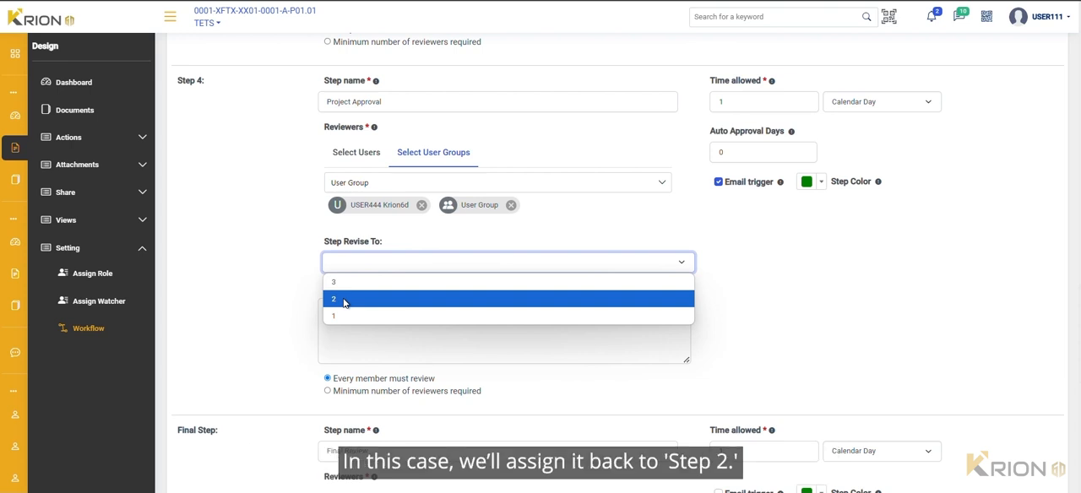
click(343, 302)
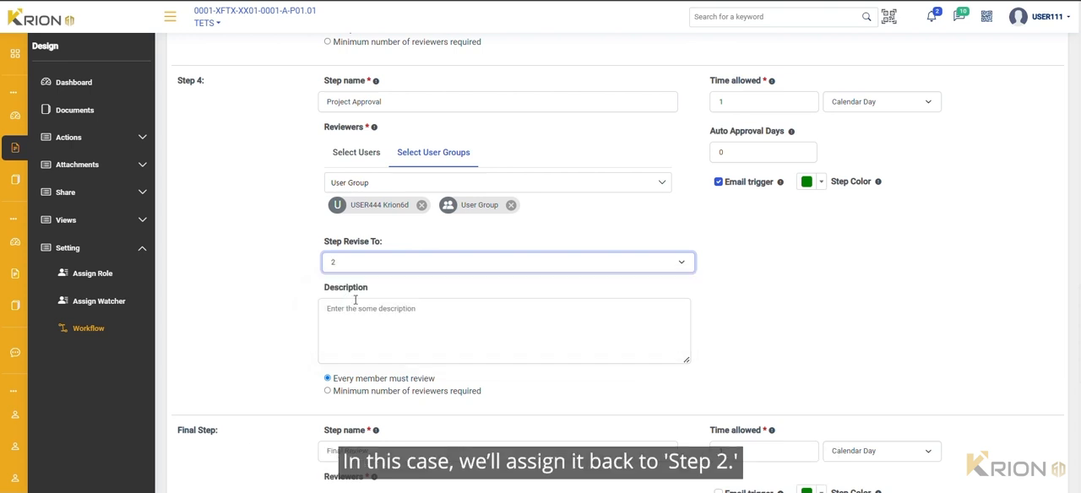
Require a minimum number of reviewers for Step 4 and set its approval limit to 2
scroll(416, 301, down, 1)
scroll(416, 301, down, 1)
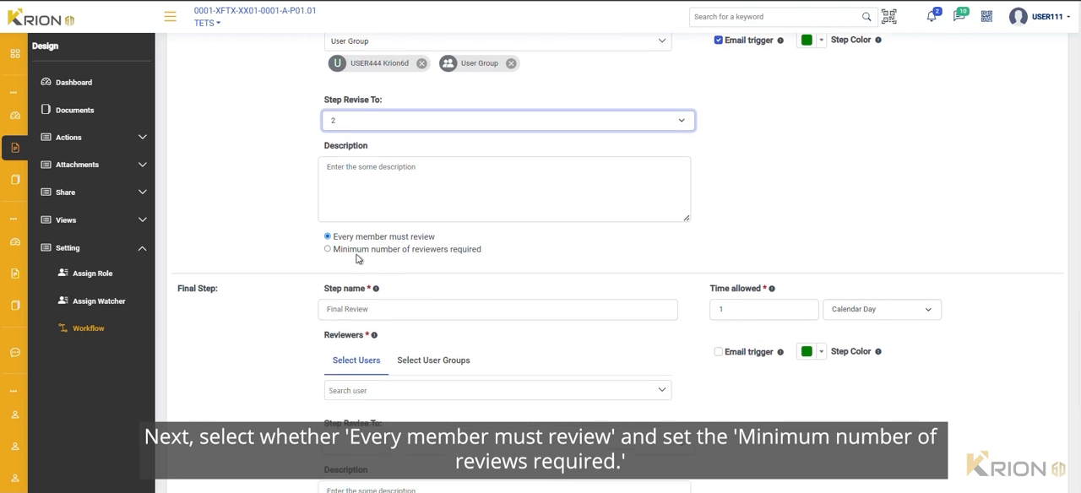
click(358, 250)
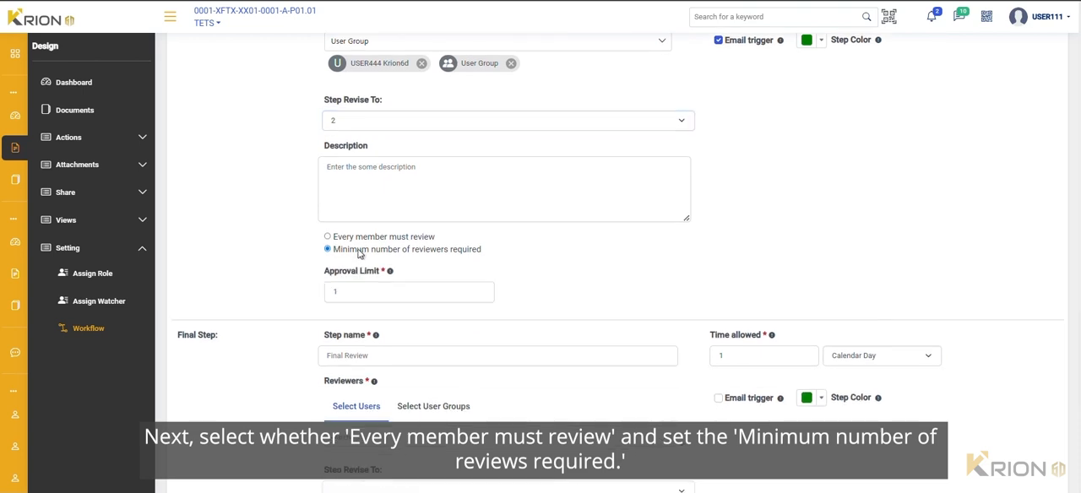
click(354, 299)
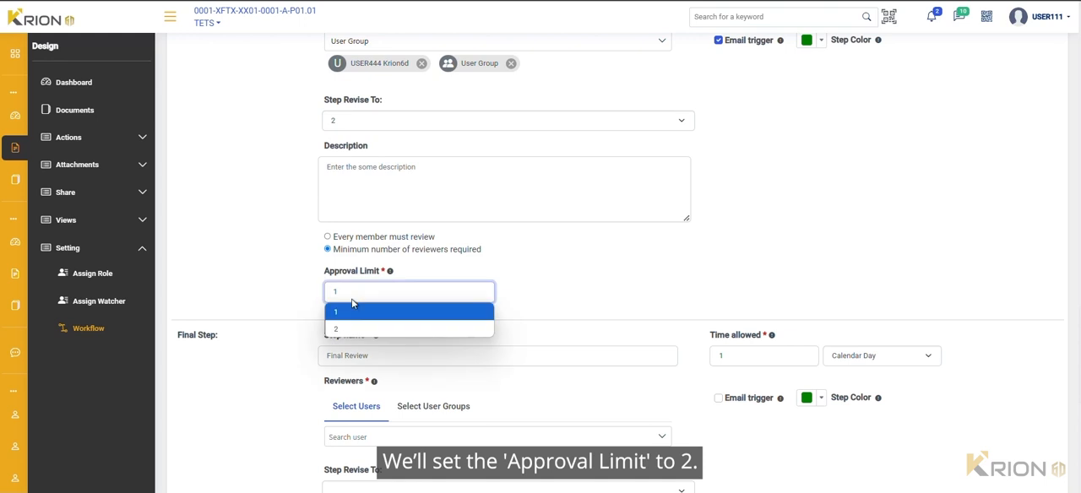
click(346, 329)
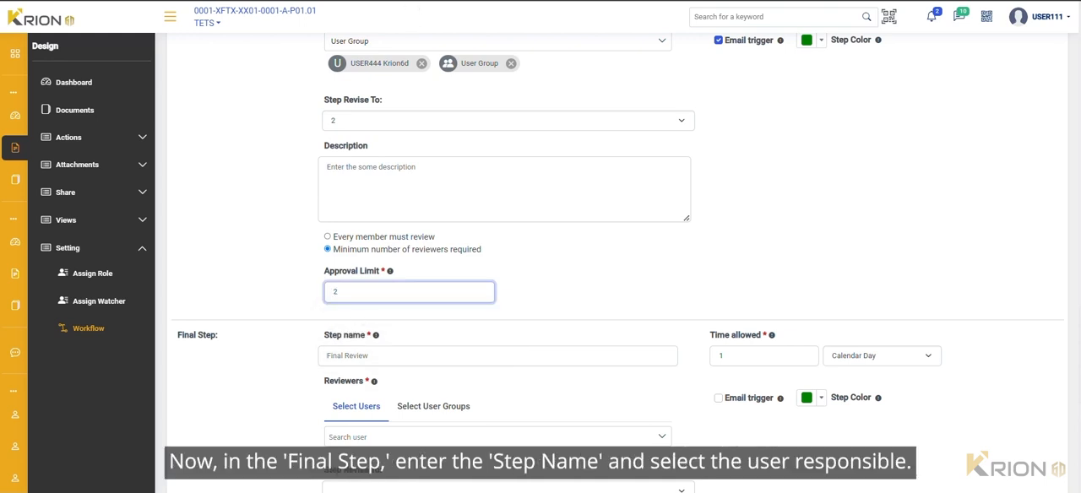
Name the final step "Final Approval" and assign the fifth listed user as its reviewer
click(345, 356)
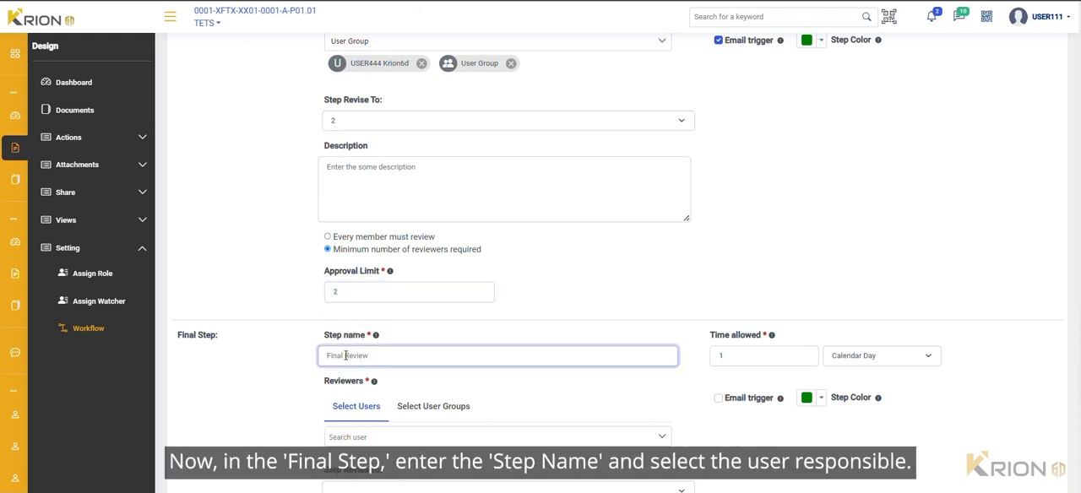
text(Final Approval)
click(344, 435)
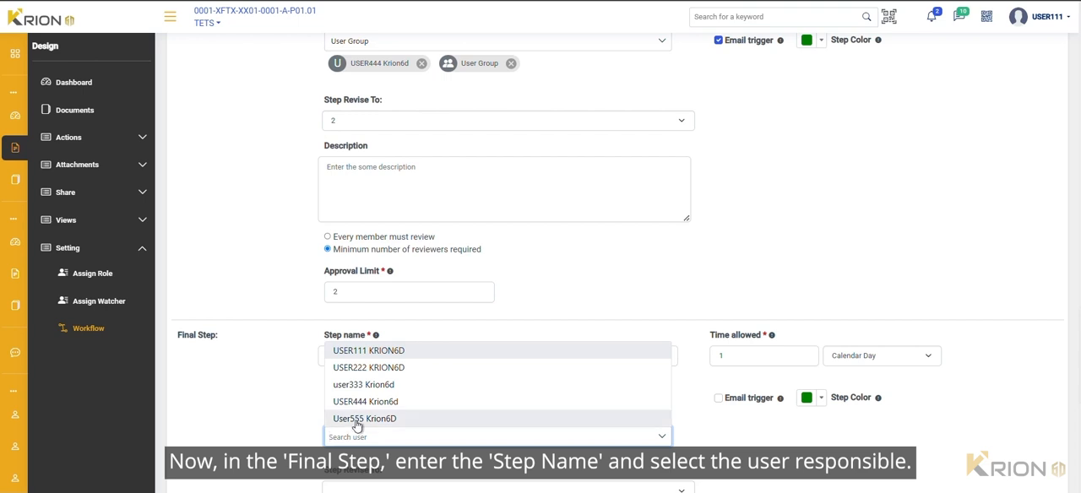
click(357, 422)
scroll(389, 418, down, 2)
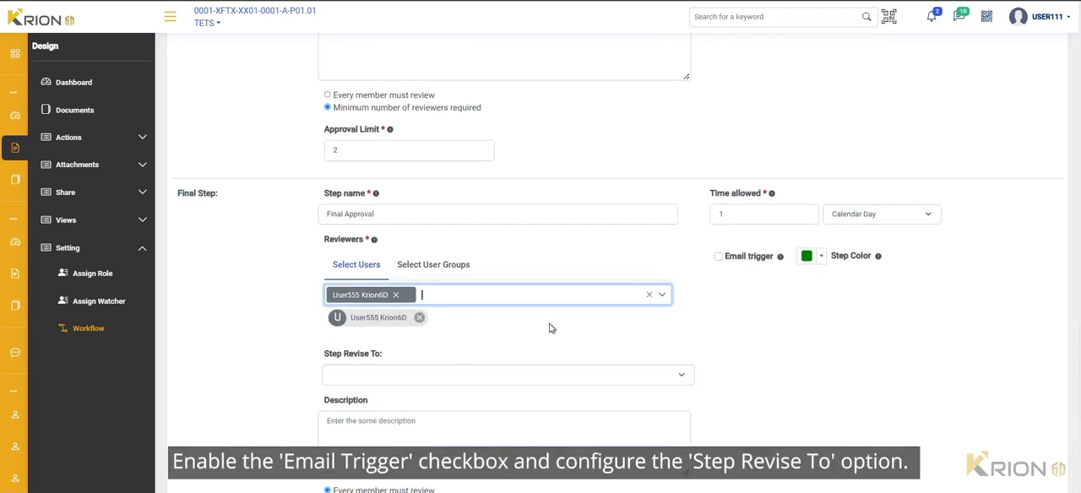
Enable the final step's email trigger and set it to revise back to step 1
scroll(513, 329, down, 1)
click(718, 185)
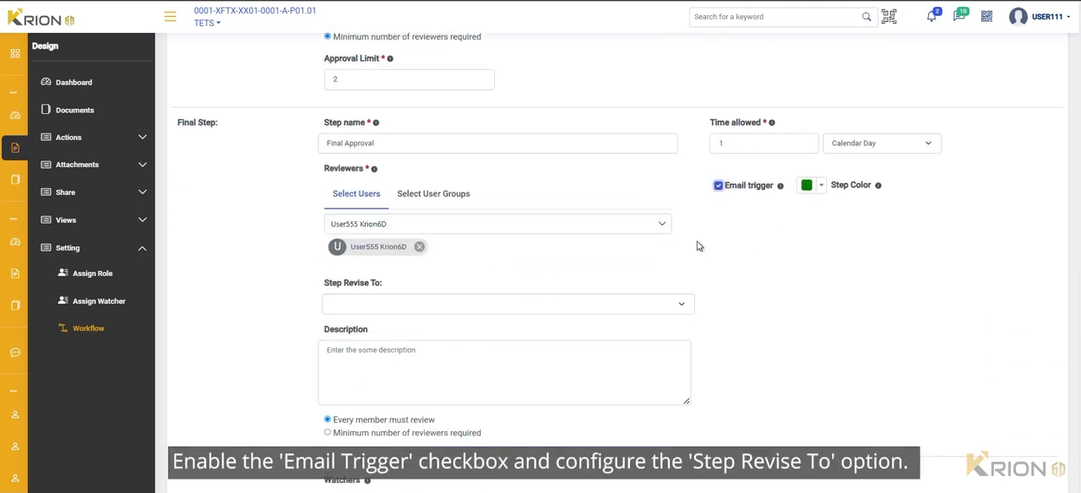
scroll(739, 239, down, 1)
click(672, 233)
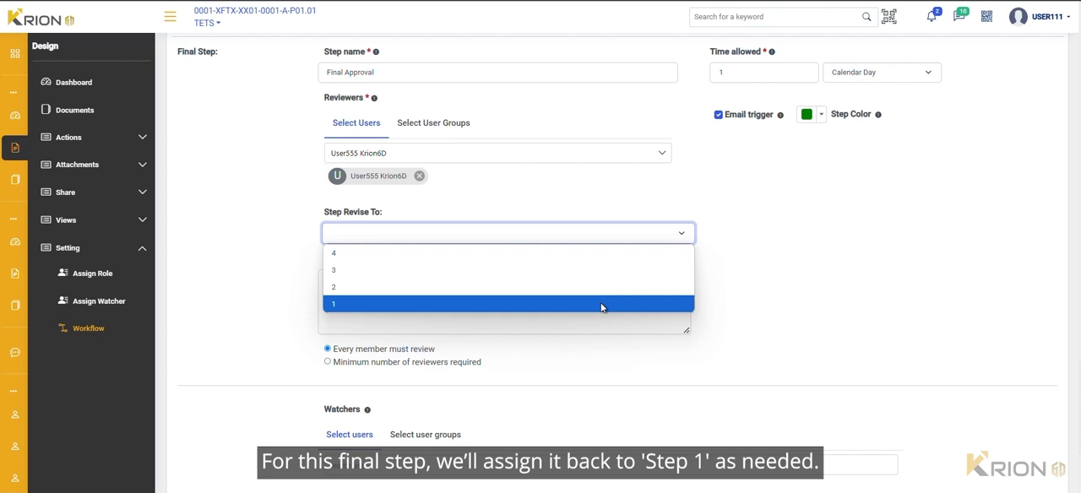
click(601, 304)
scroll(608, 300, down, 1)
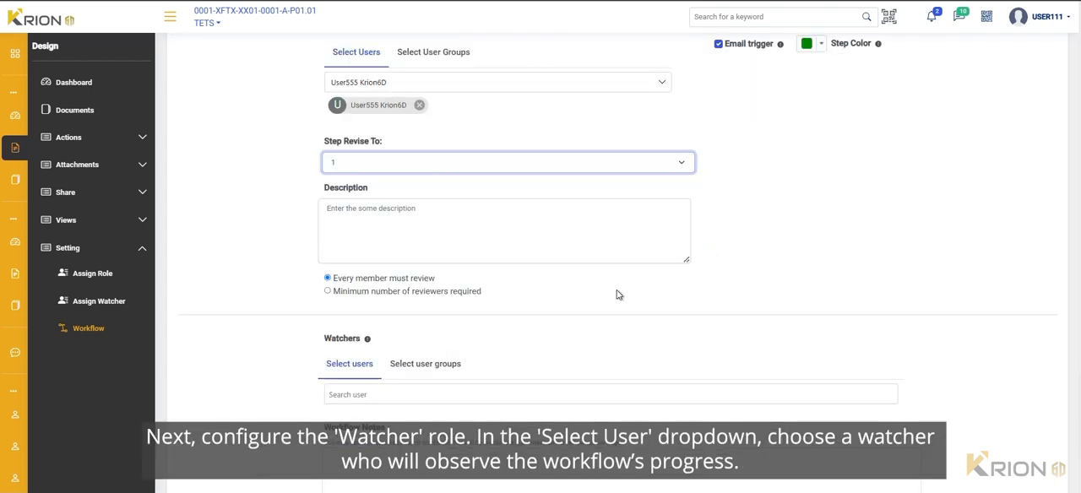
Add both available users as individual watchers of the workflow
scroll(649, 278, down, 1)
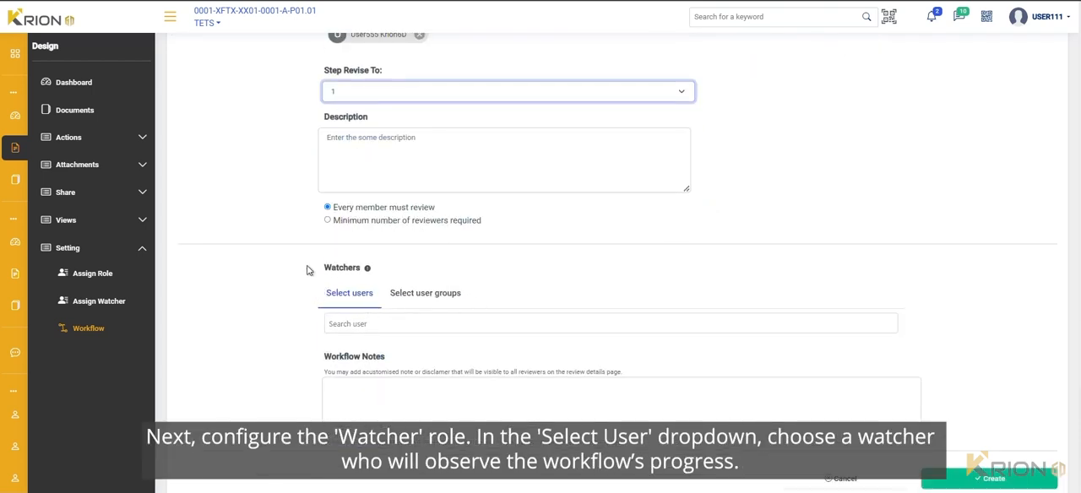
click(369, 325)
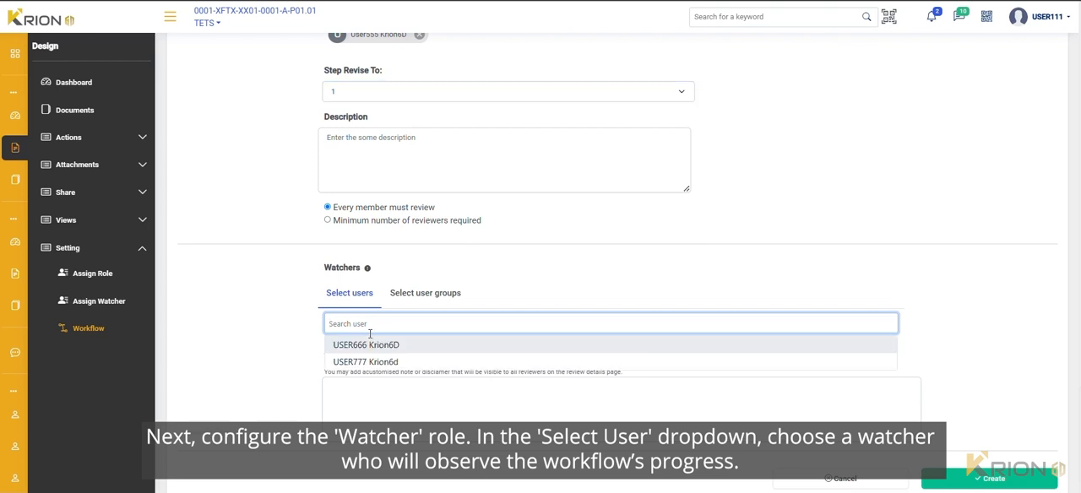
click(365, 345)
scroll(364, 346, down, 1)
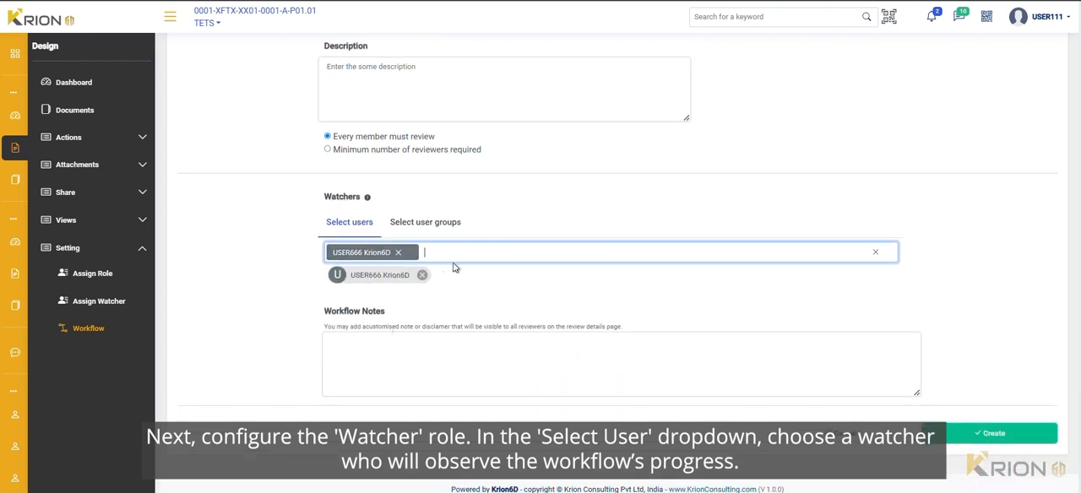
click(457, 253)
click(422, 282)
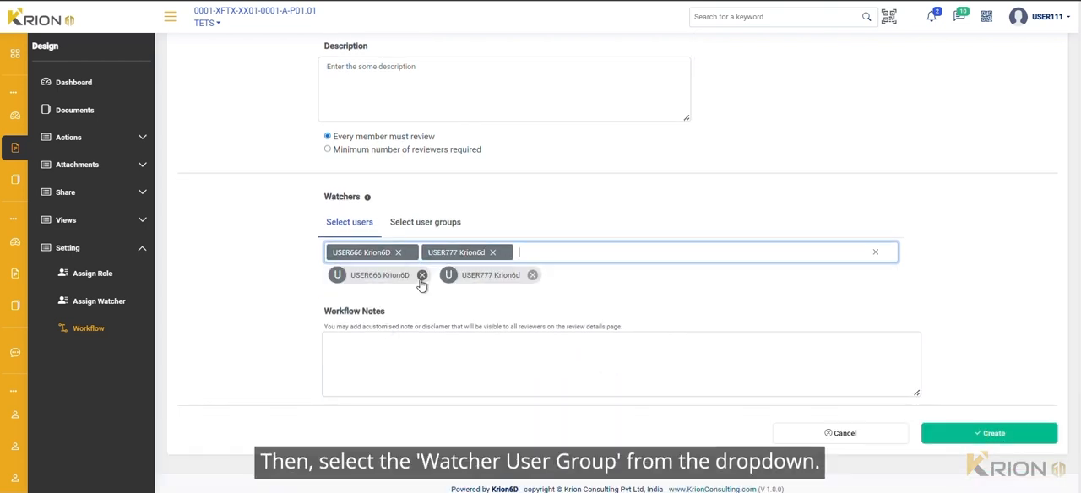
Add the Watcher Group user group to the workflow's watchers and create the workflow
click(425, 224)
click(402, 252)
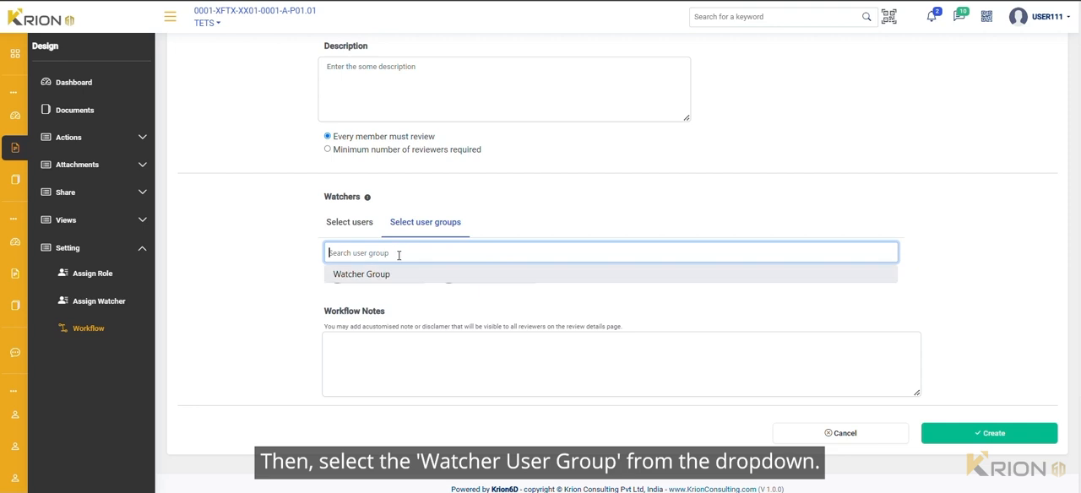
click(381, 274)
scroll(479, 289, down, 1)
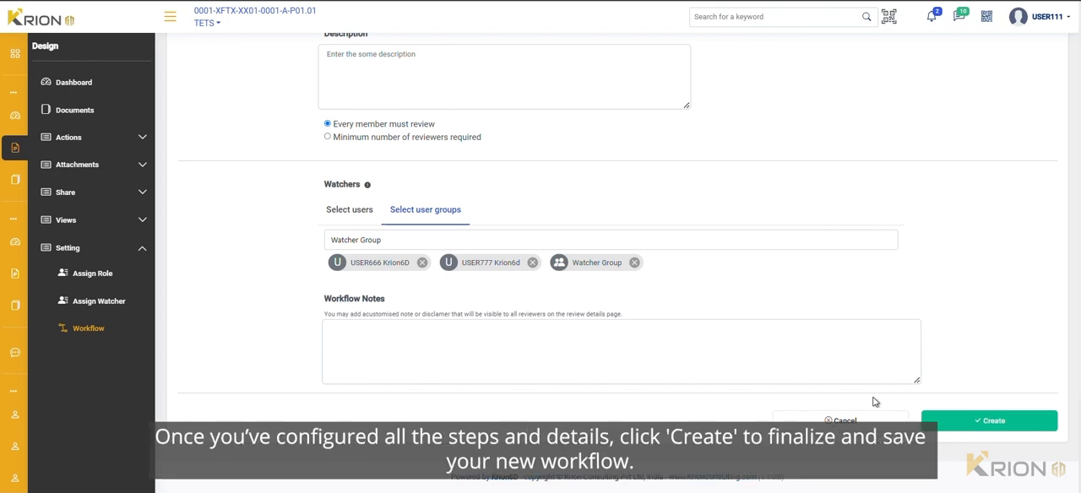
click(945, 426)
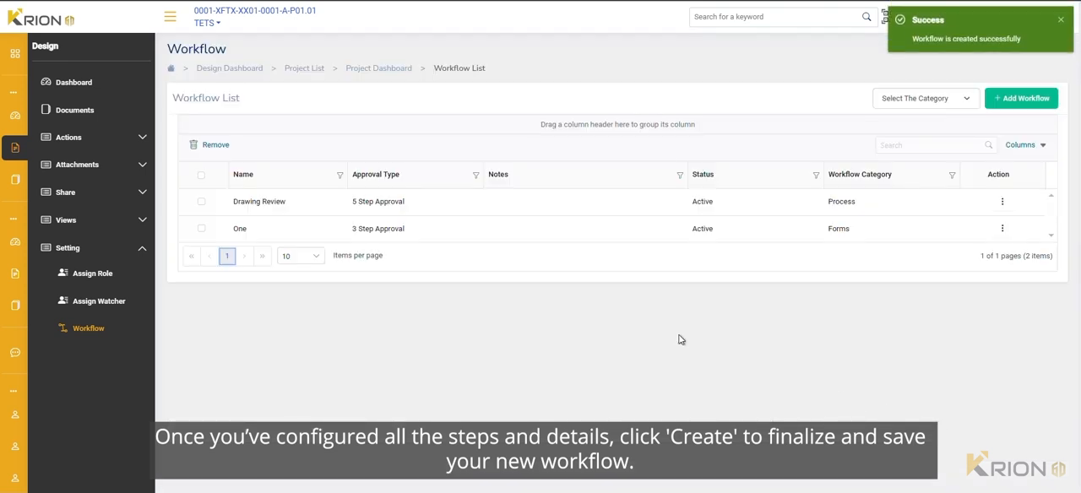